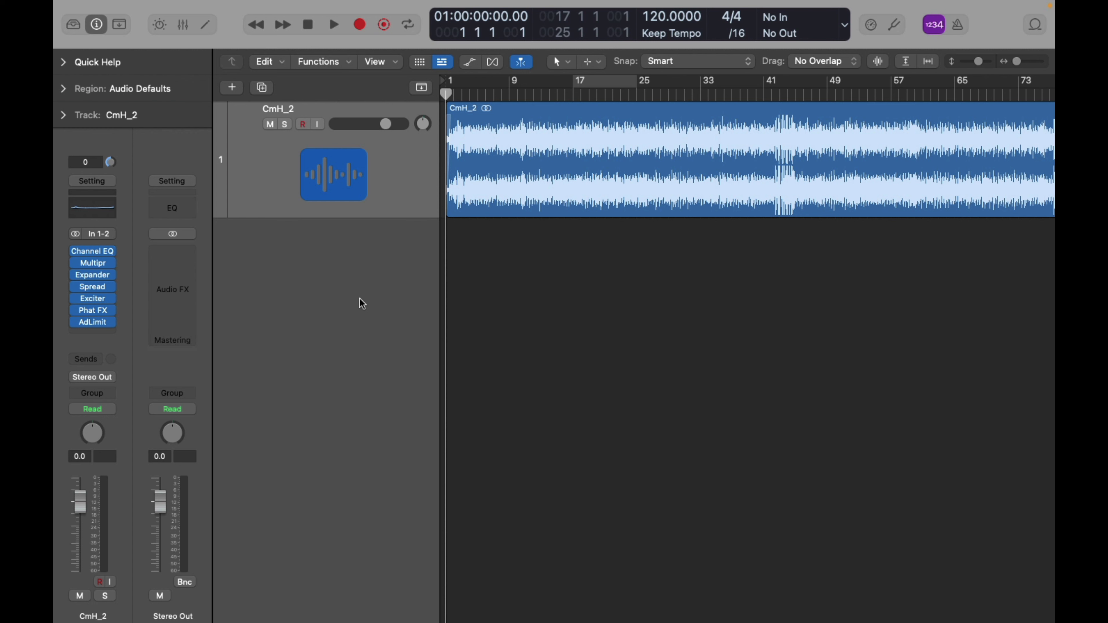
Review the Channel EQ, Multipressor, Expander and Stereo Spread settings on the CmH_2 track
{"action": "left_click", "coordinate": [97, 256]}
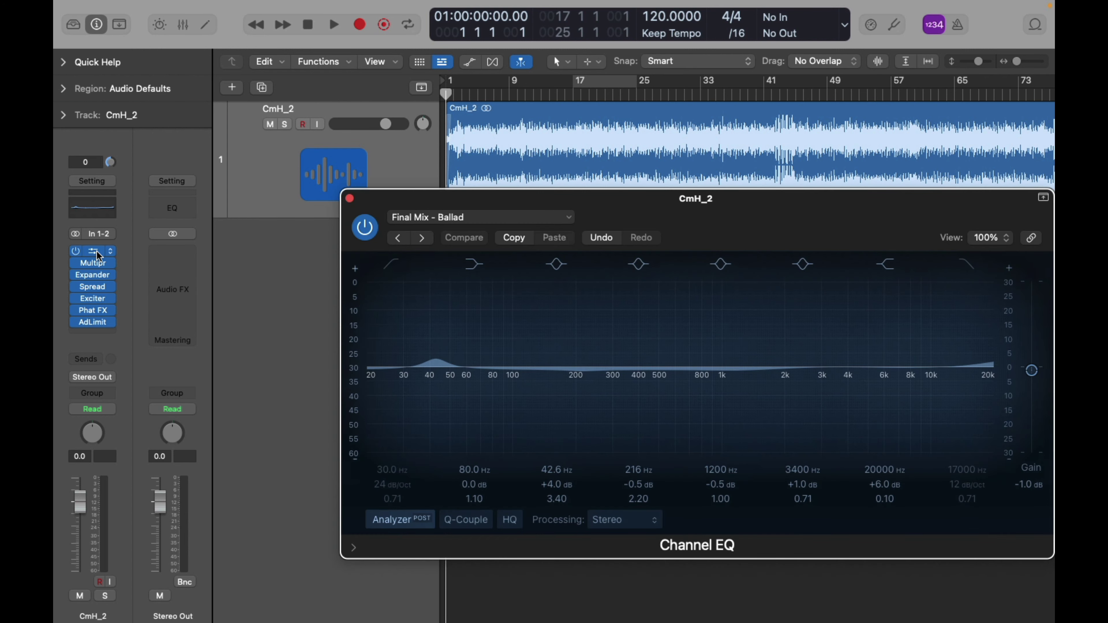
{"action": "left_click", "coordinate": [350, 198]}
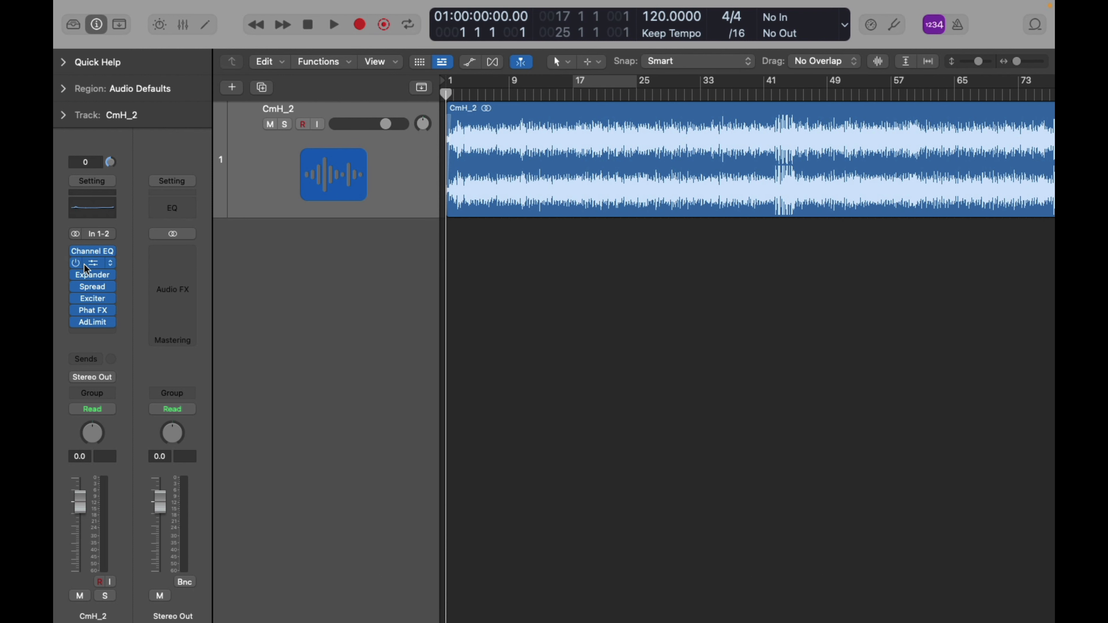
{"action": "left_click", "coordinate": [95, 261]}
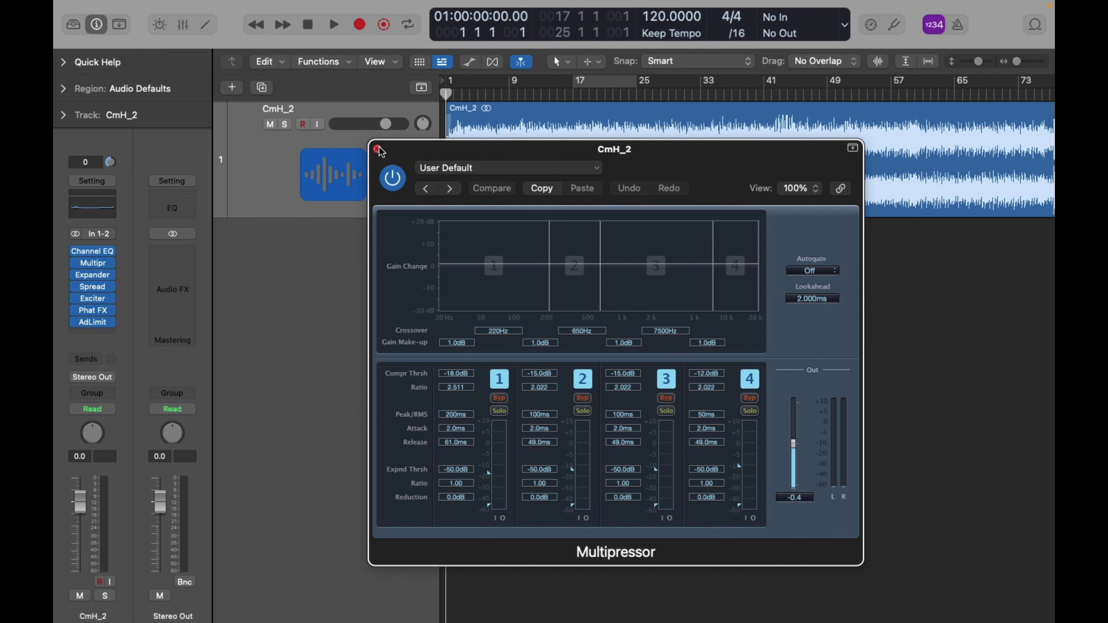
{"action": "left_click", "coordinate": [378, 149]}
{"action": "left_click", "coordinate": [97, 275]}
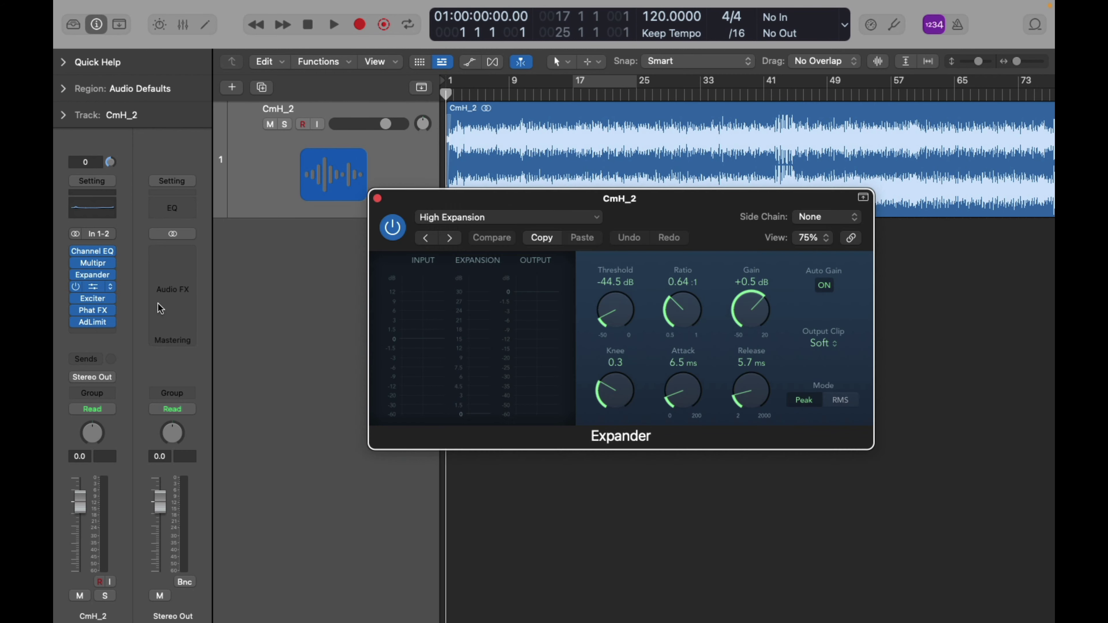
{"action": "left_click", "coordinate": [378, 200]}
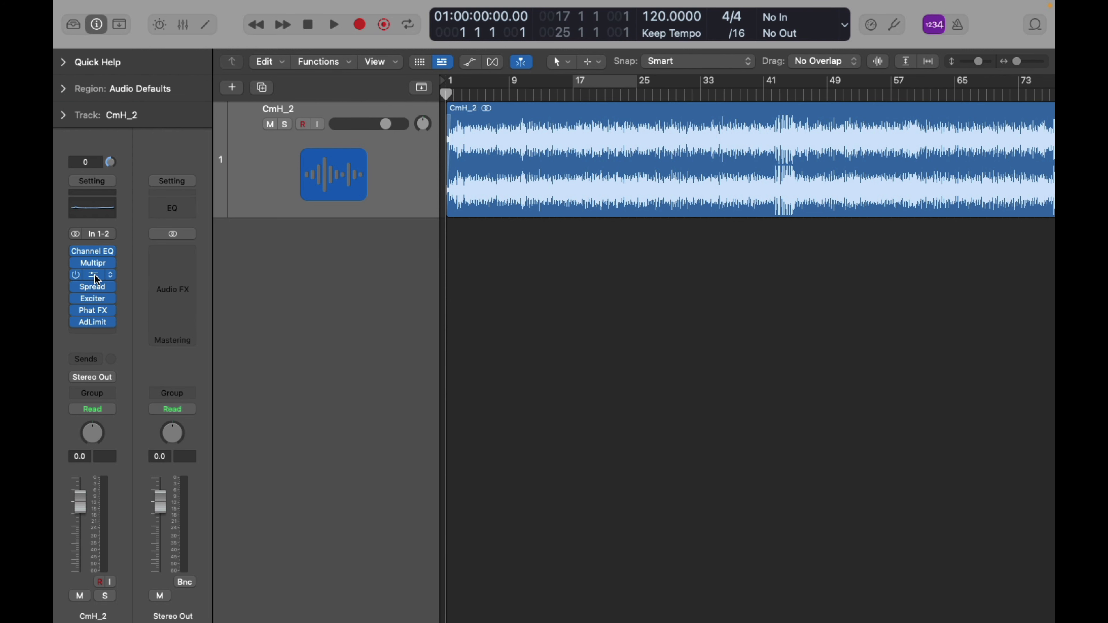
{"action": "left_click", "coordinate": [95, 274]}
{"action": "left_click", "coordinate": [93, 286]}
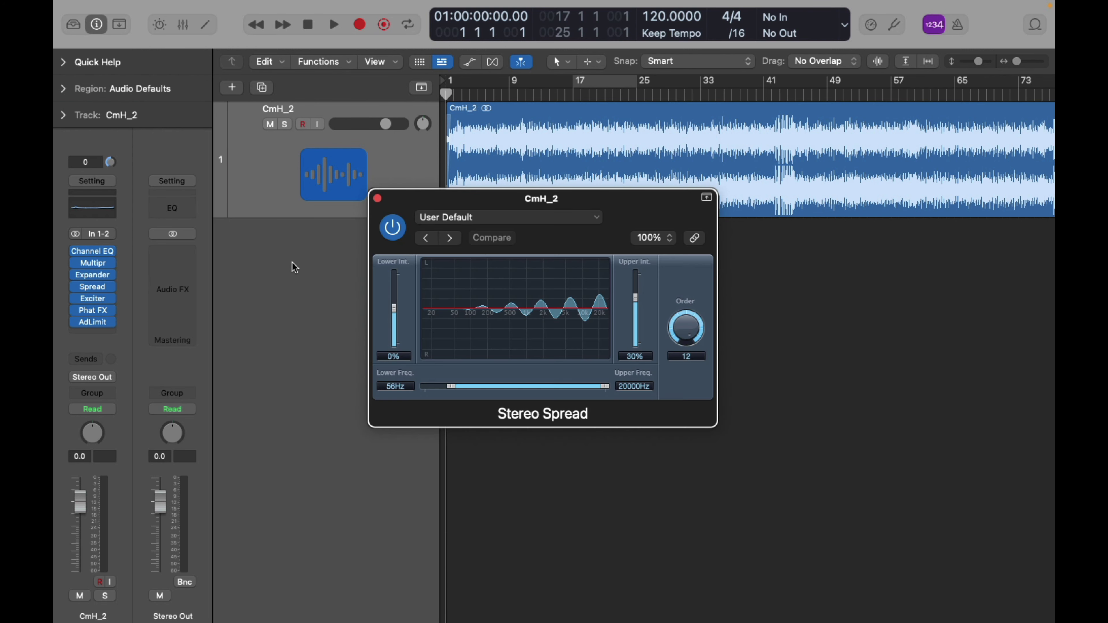
{"action": "left_click", "coordinate": [377, 198]}
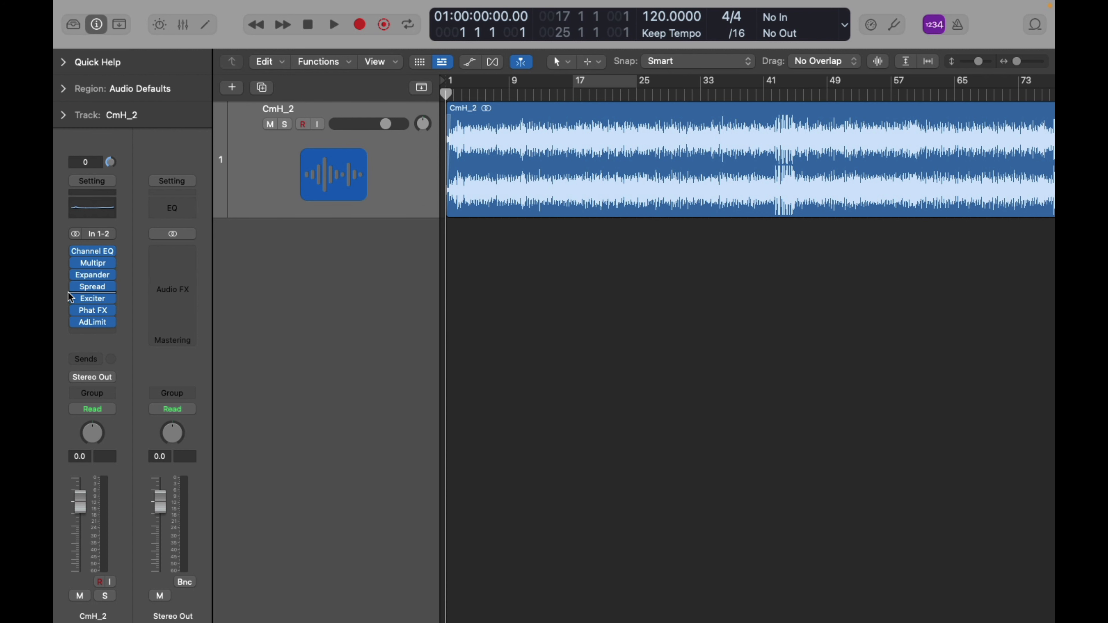
Review the Exciter, Phat FX and Adaptive Limiter settings on the CmH_2 track
{"action": "left_click", "coordinate": [94, 300]}
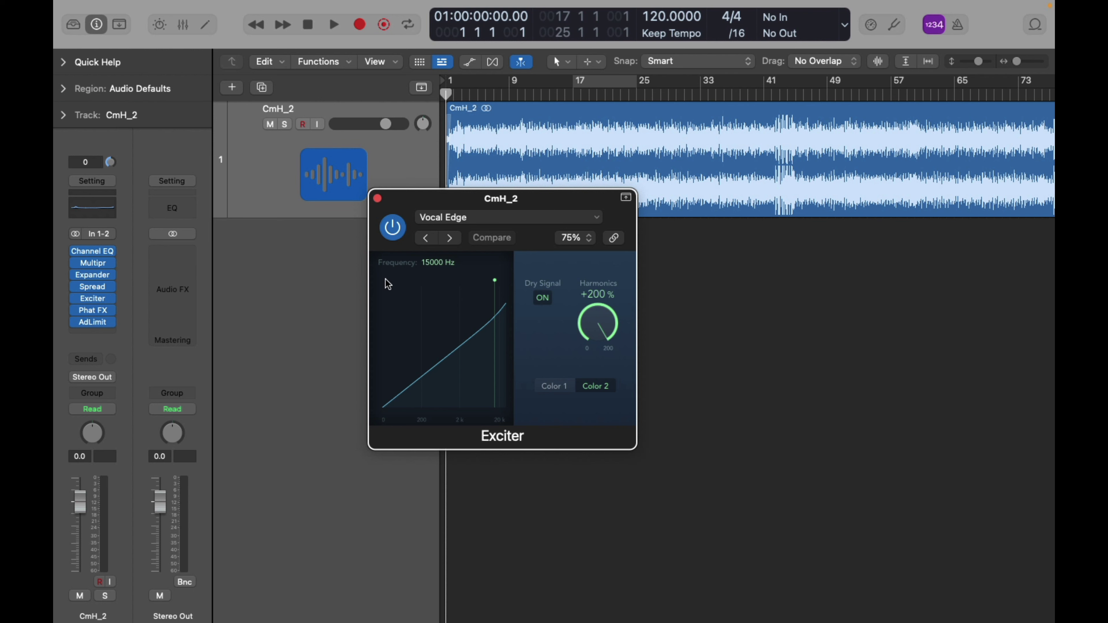
{"action": "left_click", "coordinate": [378, 198]}
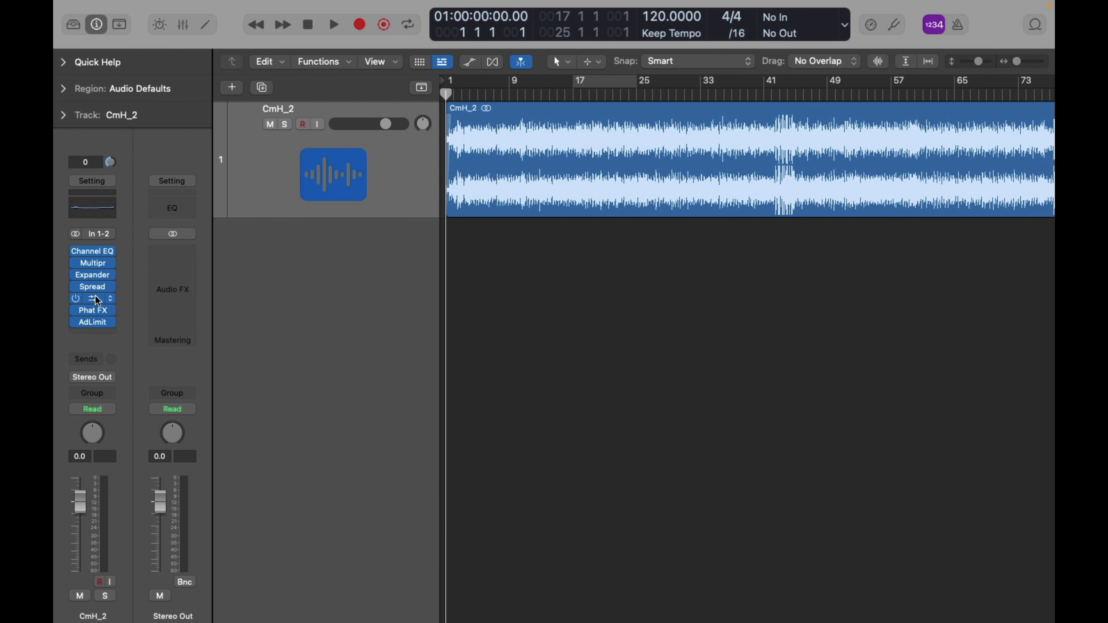
{"action": "left_click", "coordinate": [93, 311]}
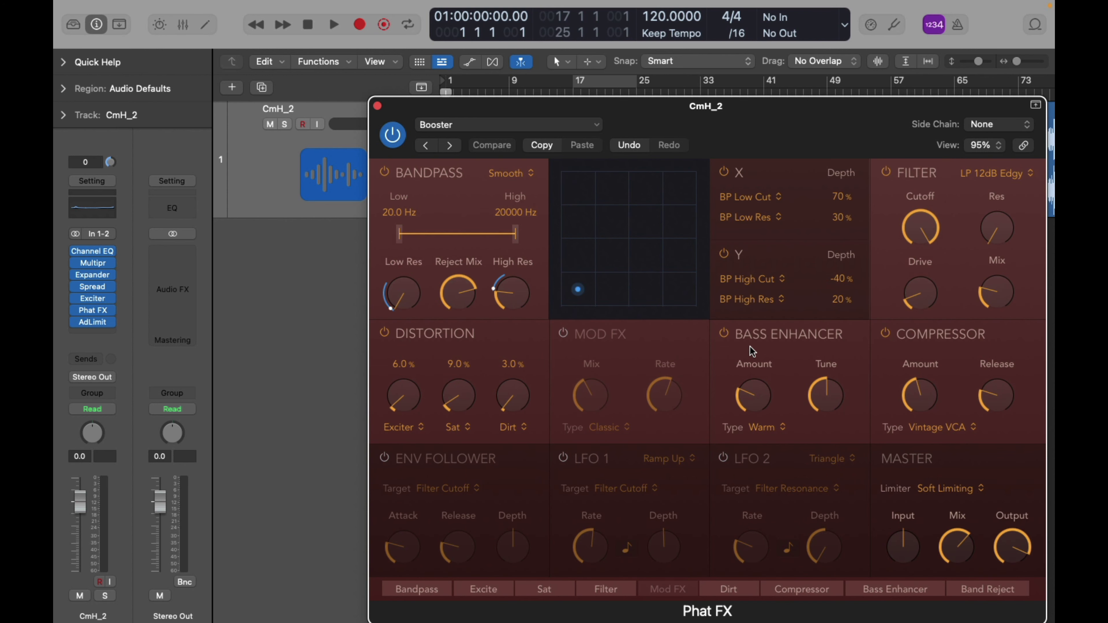
{"action": "left_click", "coordinate": [377, 105]}
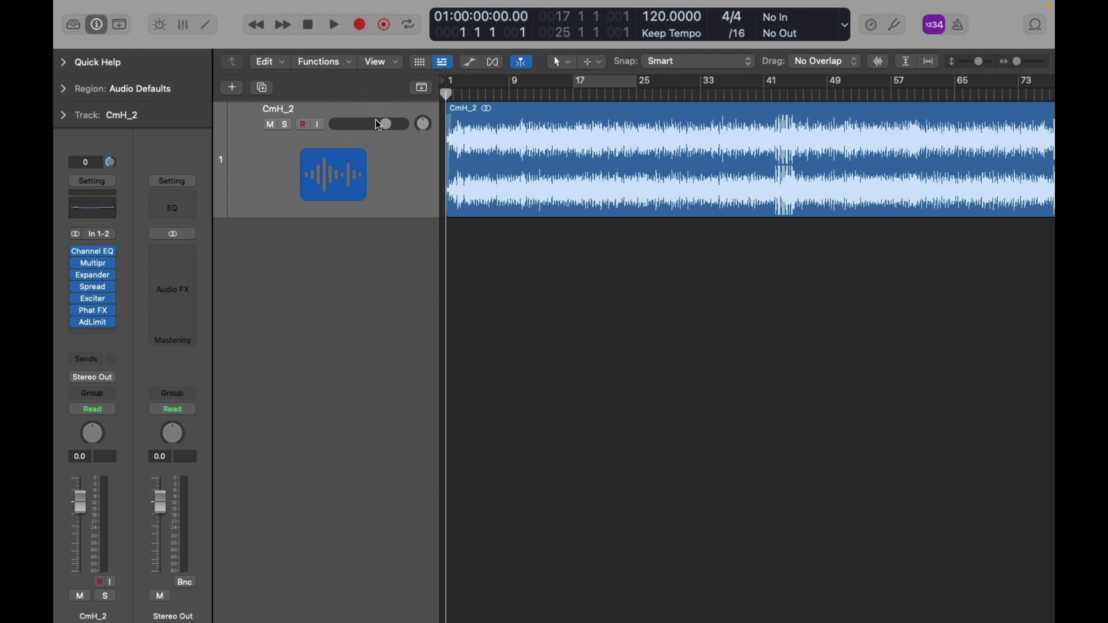
{"action": "left_click", "coordinate": [86, 323]}
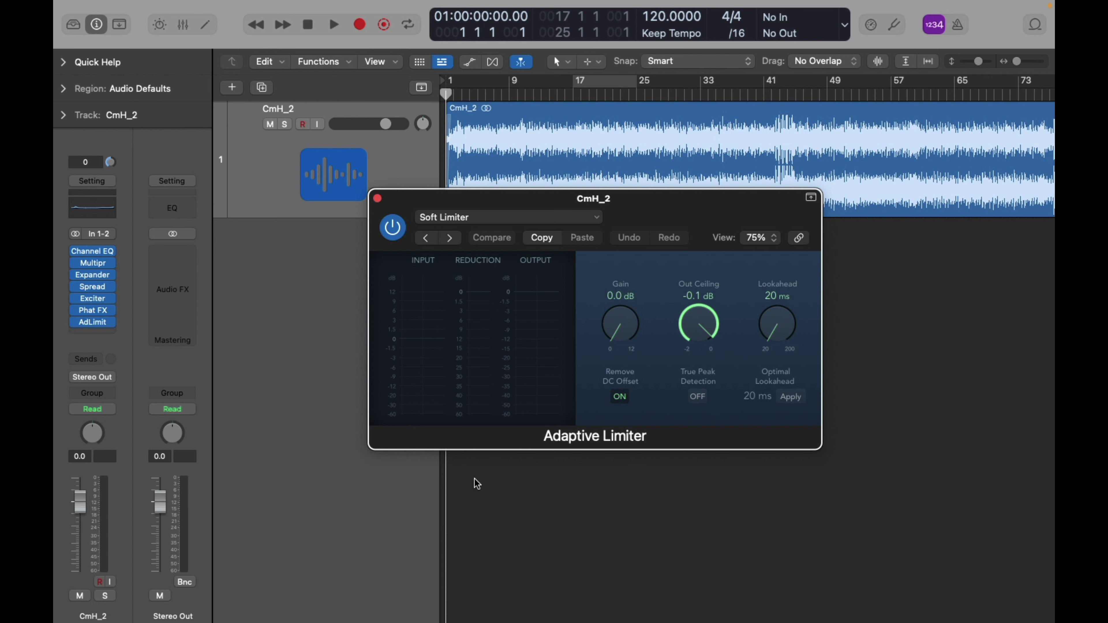
{"action": "left_click", "coordinate": [378, 198]}
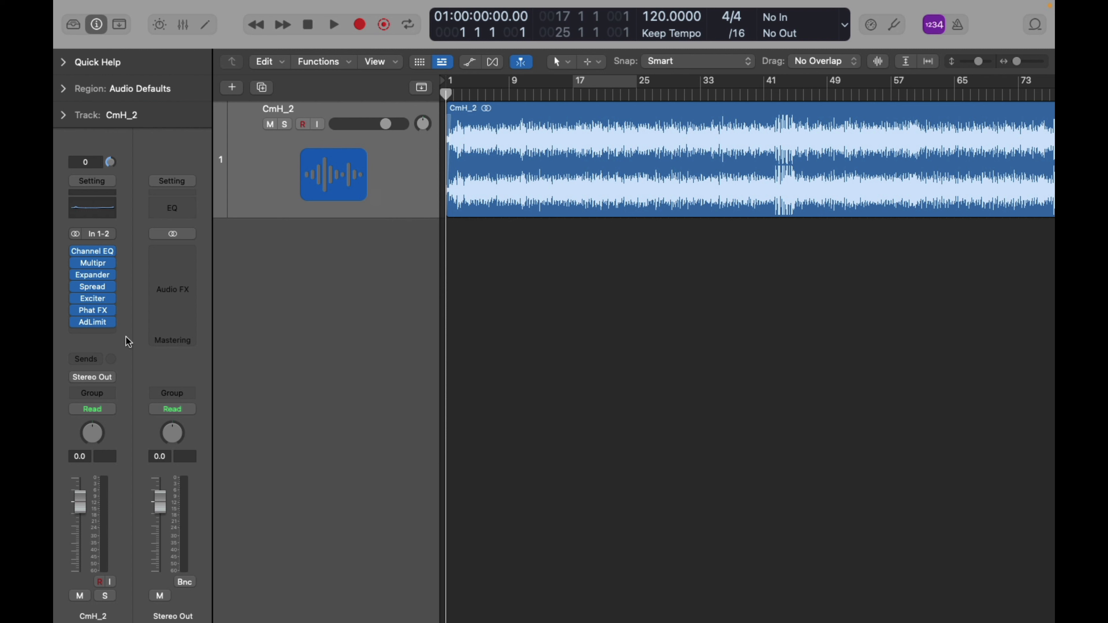
Add Mastering Assistant to the Stereo Out channel, and enable the bar 17 to 25 cycle with the playhead at bar 16
{"action": "left_click", "coordinate": [169, 343]}
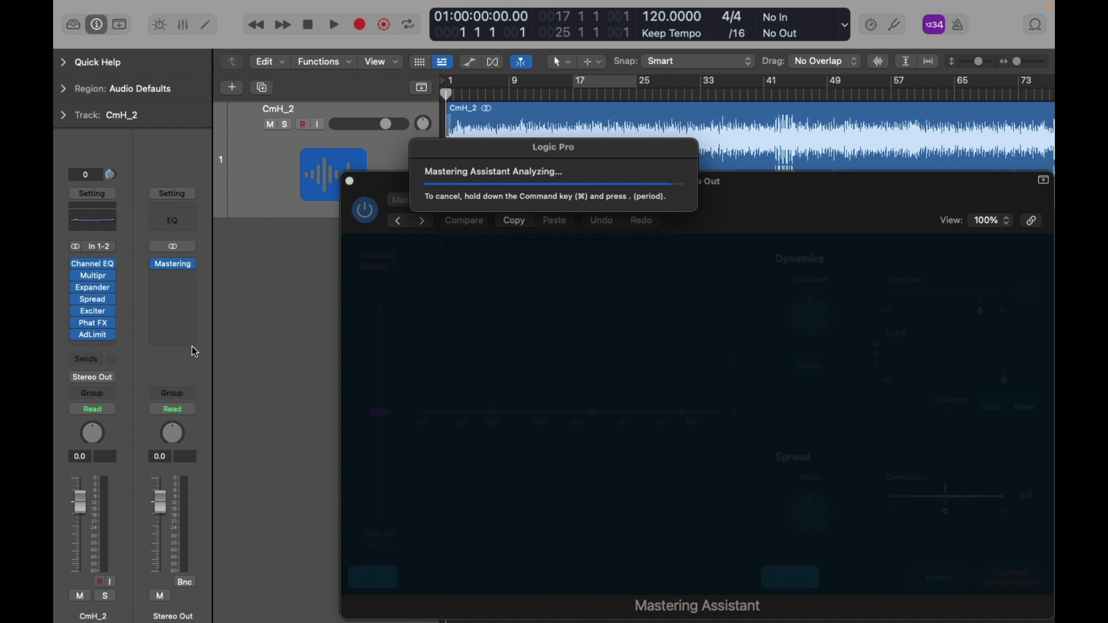
{"action": "left_click", "coordinate": [596, 80]}
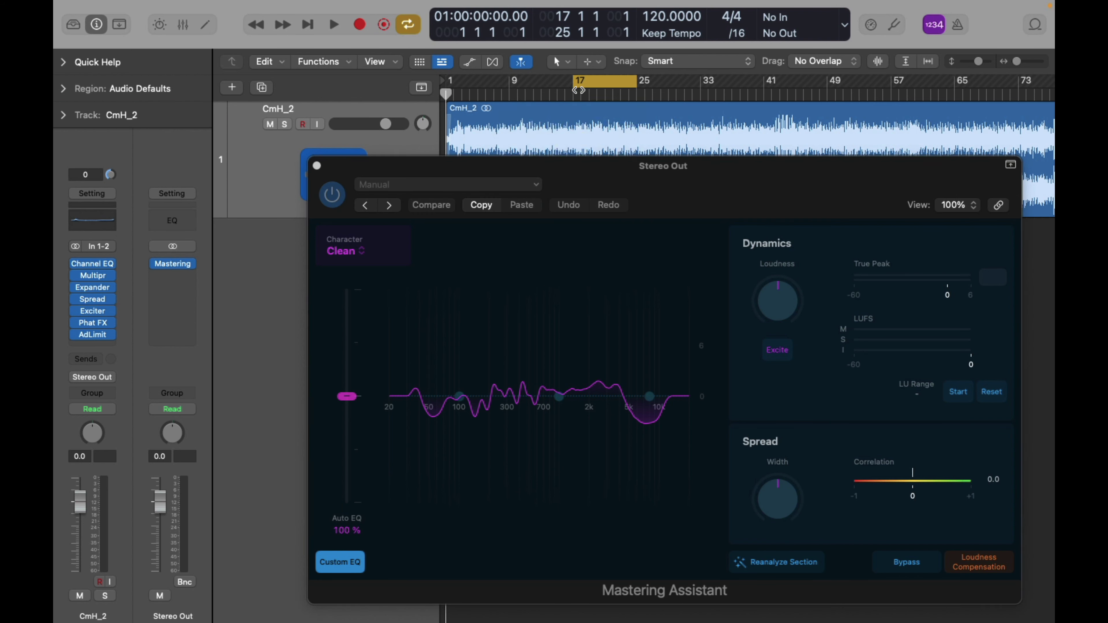
{"action": "left_click_drag", "start_coordinate": [581, 93], "coordinate": [565, 93]}
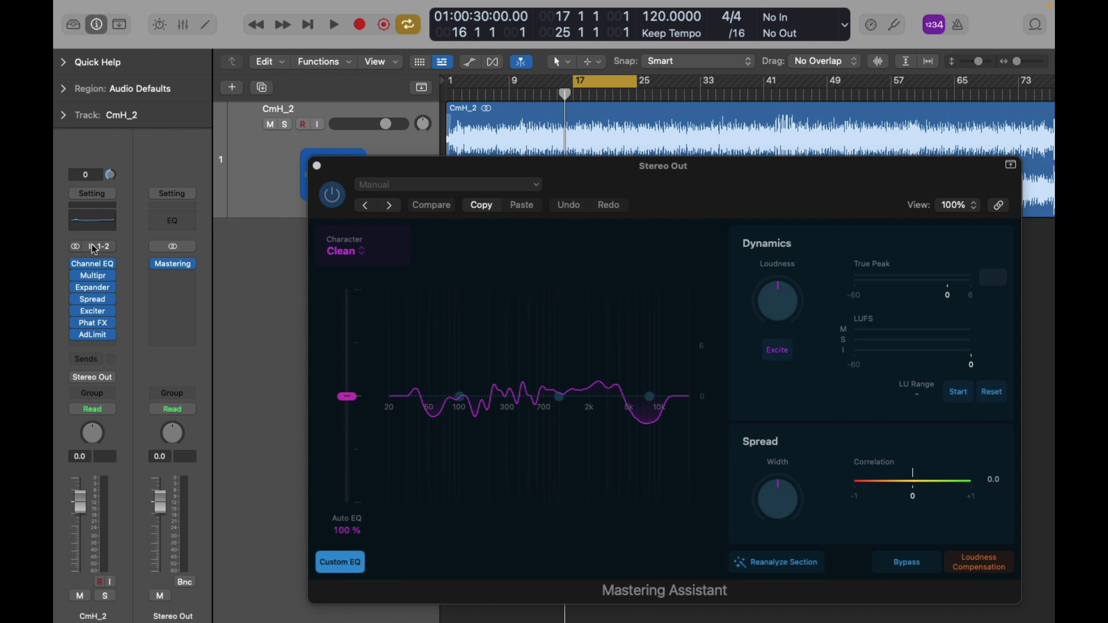
Bypass Mastering Assistant and all CmH_2 track effects, and play the cycled section to hear the unprocessed mix
{"action": "left_click", "coordinate": [332, 195]}
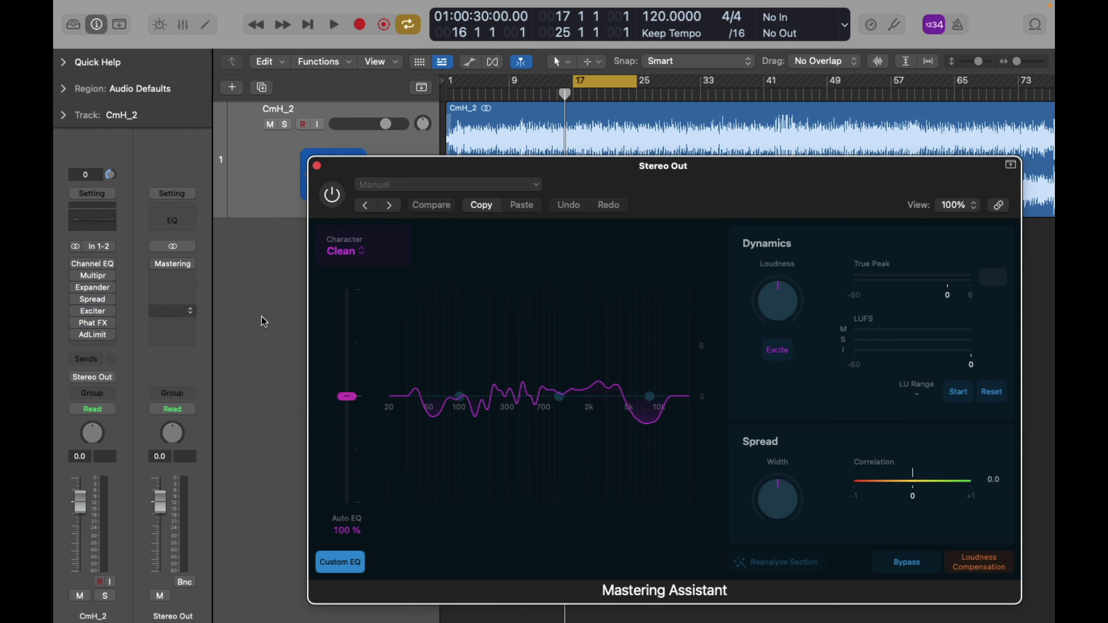
{"action": "key", "text": "space"}
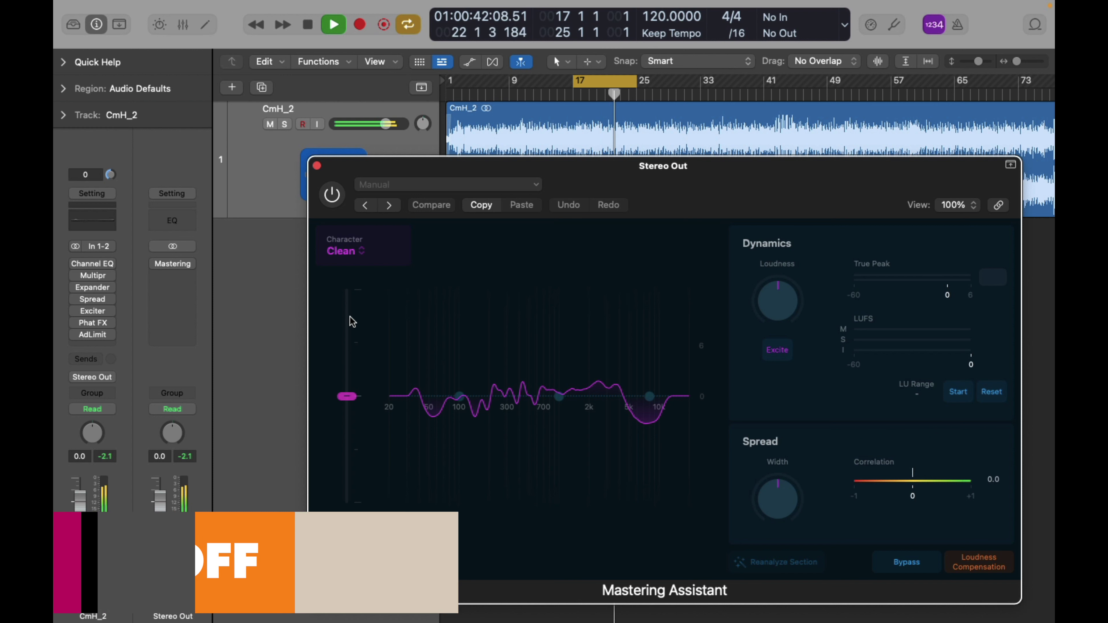
{"action": "key", "text": "space"}
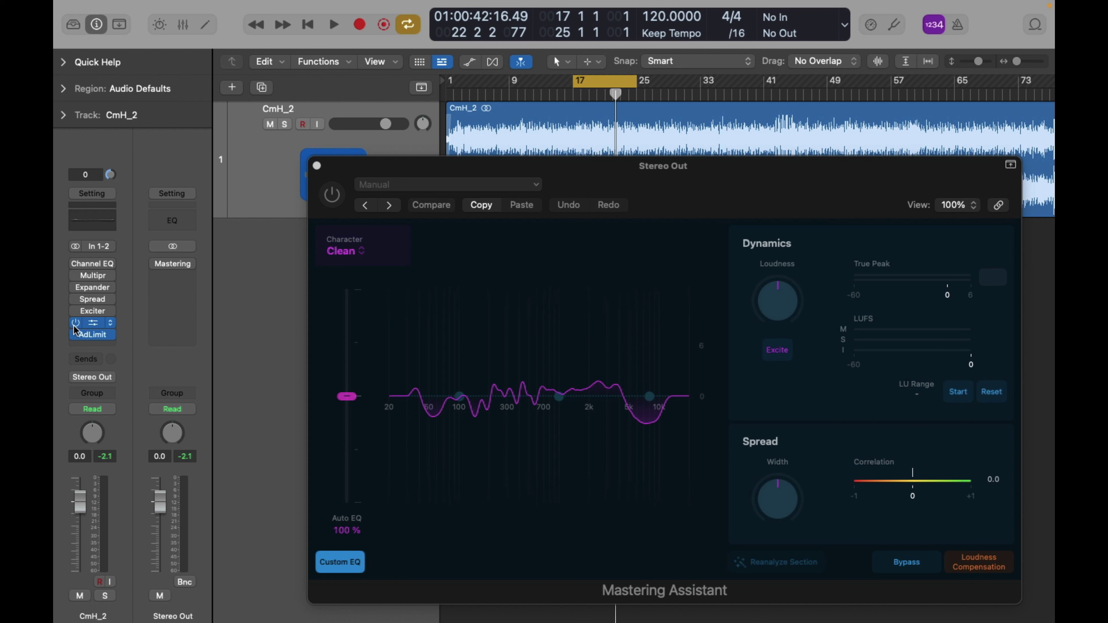
Reactivate all the effects on the CmH_2 track and play the section with Mastering Assistant still bypassed
{"action": "left_click", "coordinate": [75, 299], "text": "alt"}
{"action": "key", "text": "space"}
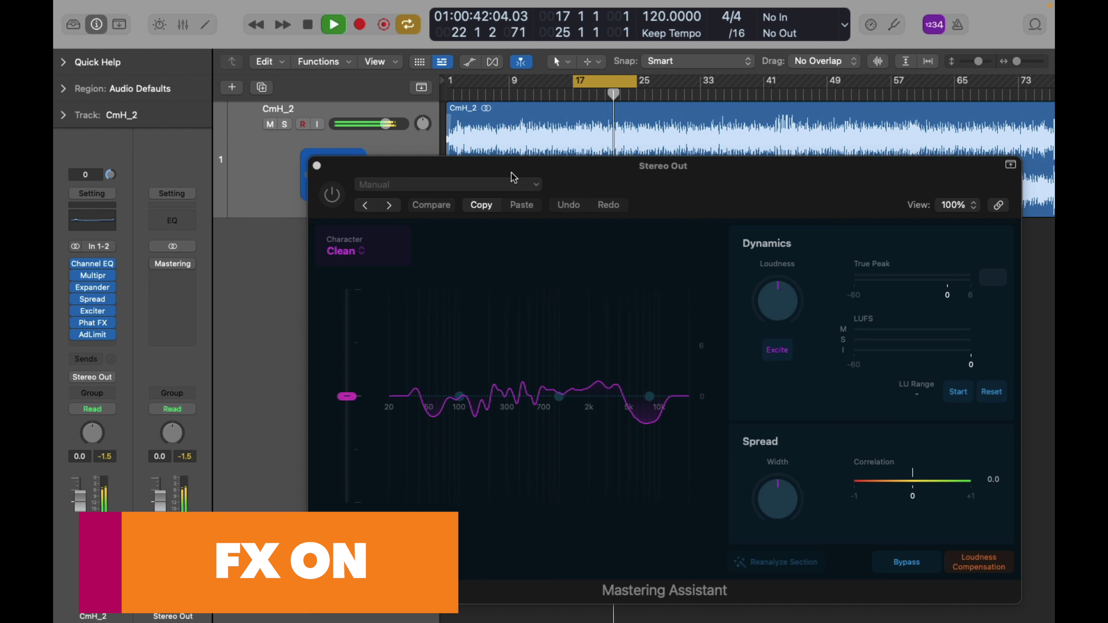
{"action": "key", "text": "space"}
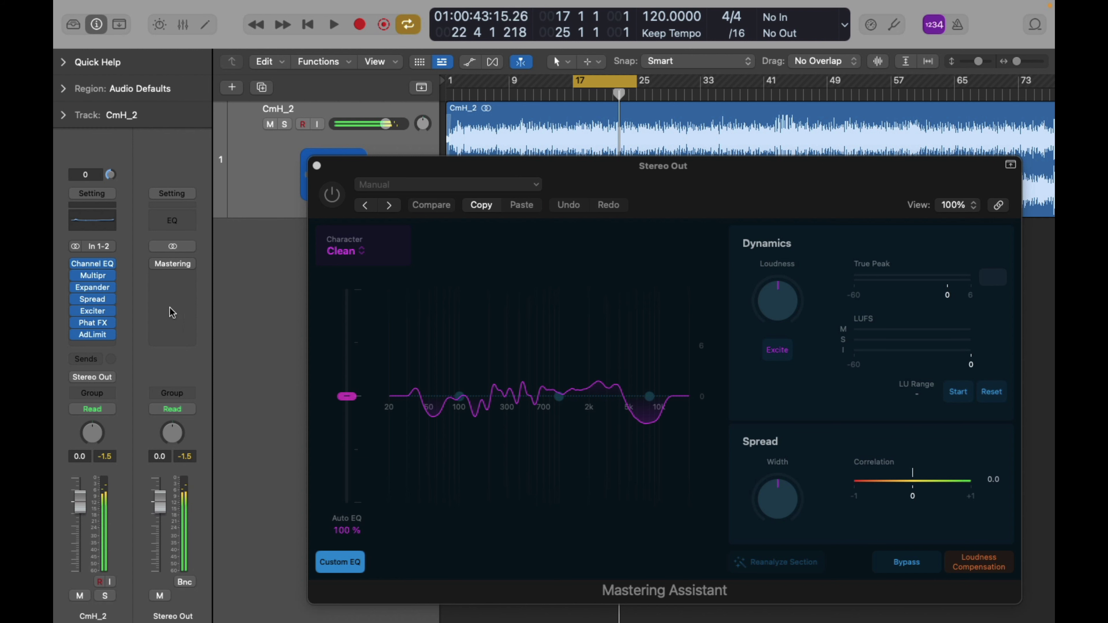
Bypass all seven effects on the CmH_2 track, from Adaptive Limiter up to Channel EQ
{"action": "left_click", "coordinate": [75, 334]}
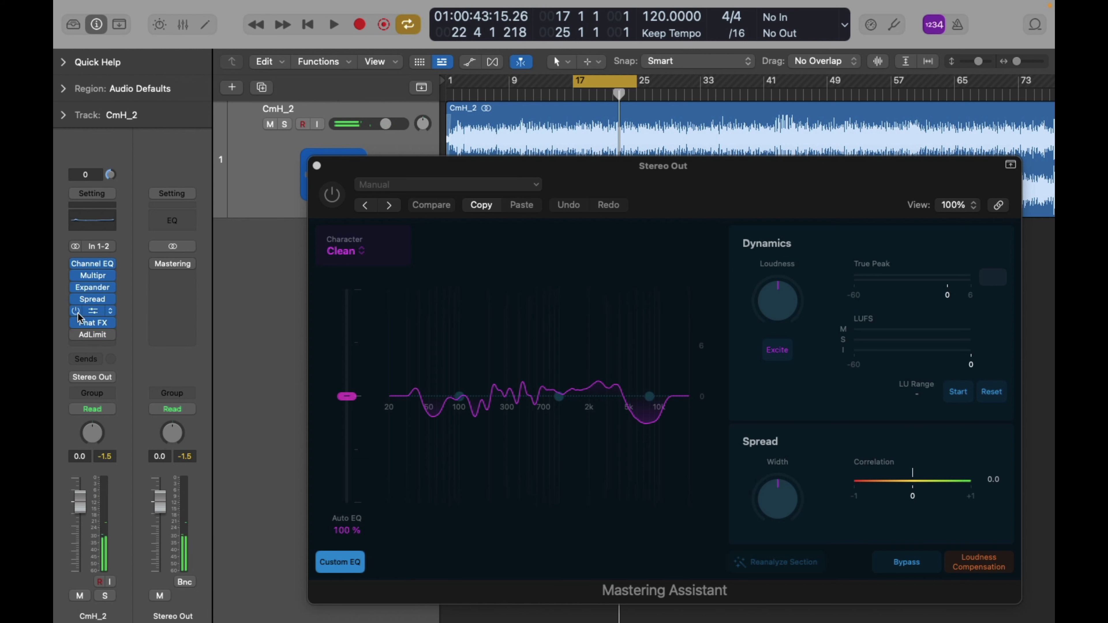
{"action": "left_click", "coordinate": [75, 323]}
{"action": "left_click", "coordinate": [75, 311]}
{"action": "left_click", "coordinate": [75, 299]}
{"action": "left_click", "coordinate": [75, 287]}
{"action": "left_click", "coordinate": [75, 276]}
{"action": "left_click", "coordinate": [75, 264]}
Turn Mastering Assistant back on for the Stereo Out channel and play the section to hear it alone
{"action": "left_click", "coordinate": [331, 194]}
{"action": "key", "text": "space"}
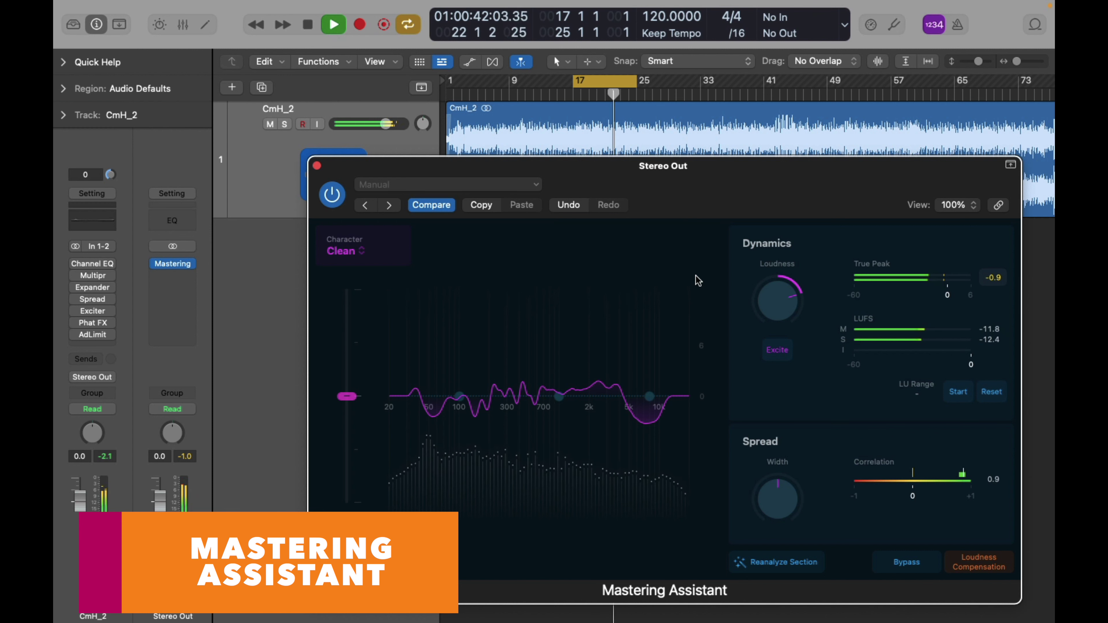
{"action": "key", "text": "space"}
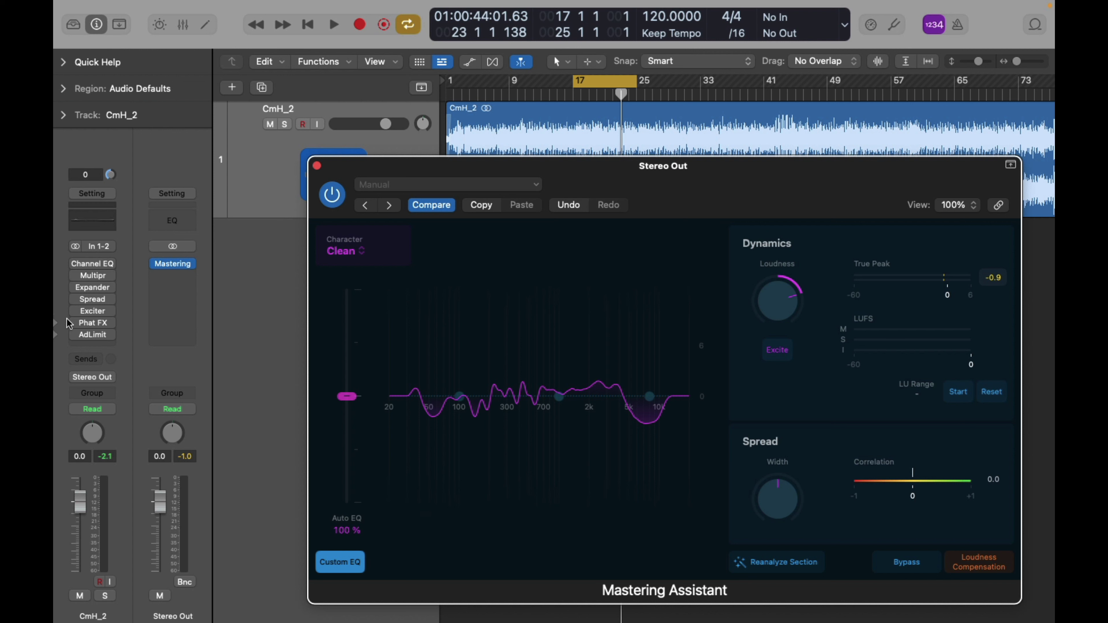
Reposition the Mastering Assistant window and look through its Character options, keeping Clean
{"action": "mouse_move", "coordinate": [79, 290]}
{"action": "left_click_drag", "start_coordinate": [598, 169], "coordinate": [525, 135]}
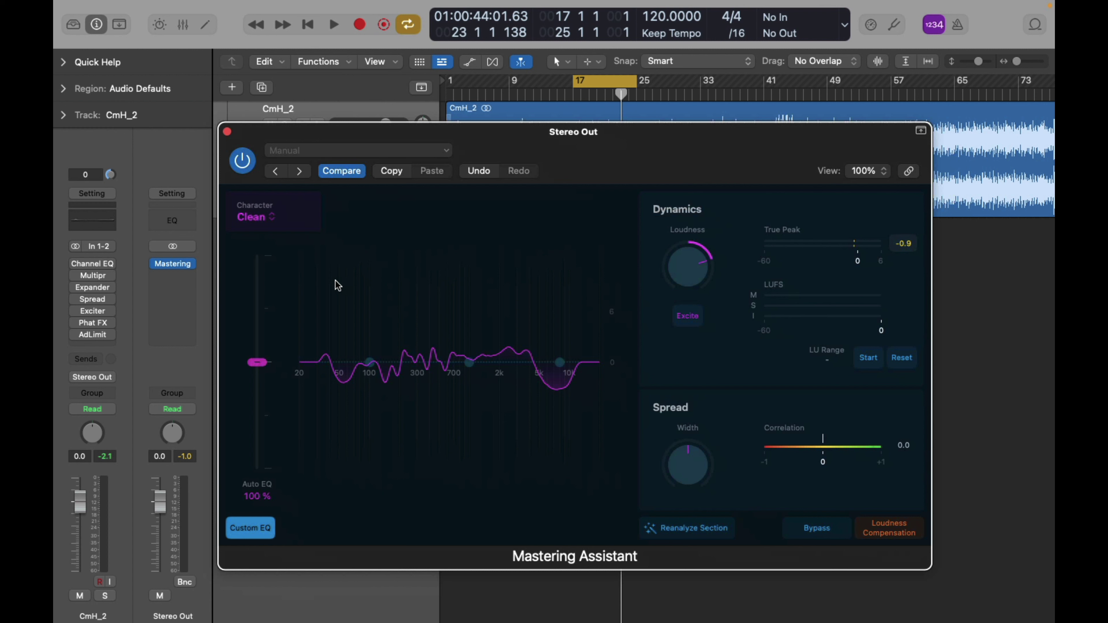
{"action": "left_click", "coordinate": [268, 222]}
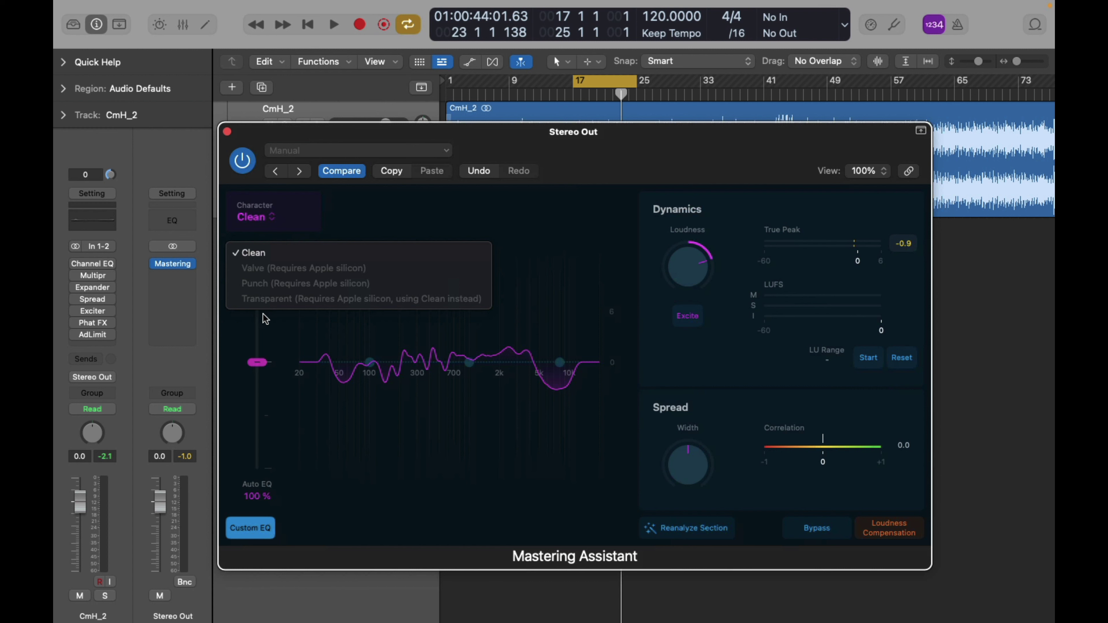
{"action": "left_click", "coordinate": [424, 203]}
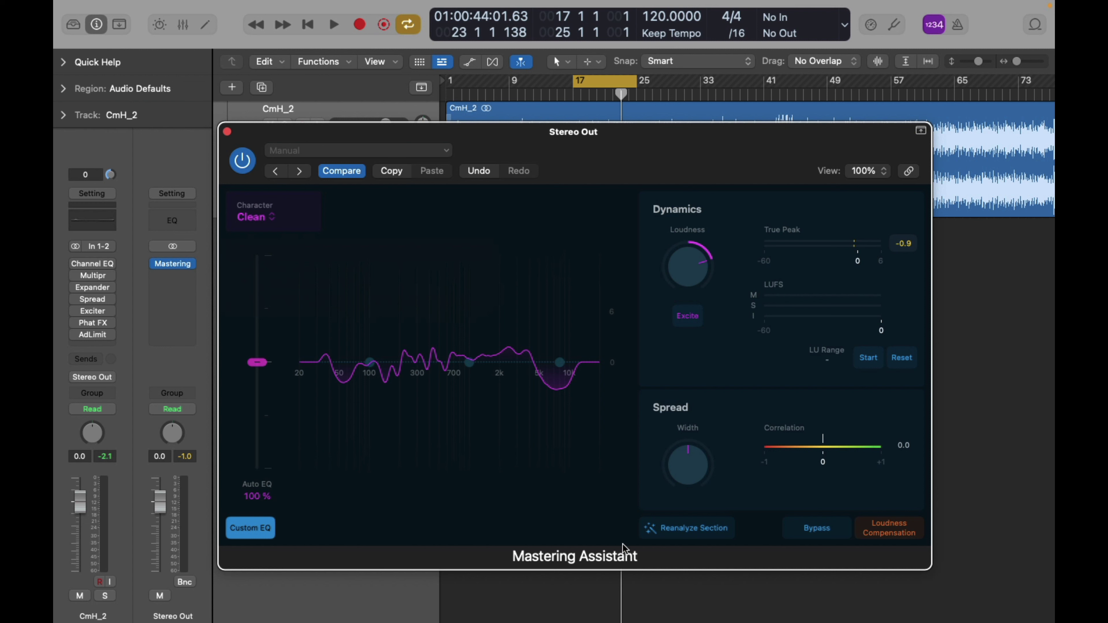
Lower the Auto EQ amount to 0 % and return it to 100 %
{"action": "left_click_drag", "start_coordinate": [254, 362], "coordinate": [267, 497]}
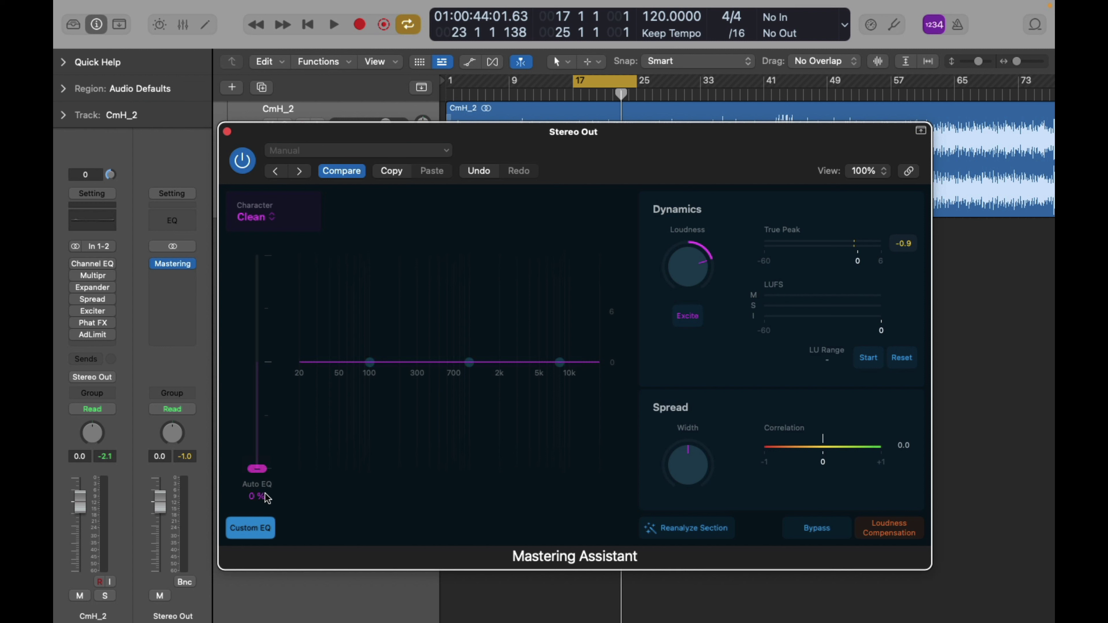
{"action": "left_click_drag", "start_coordinate": [267, 498], "coordinate": [252, 376]}
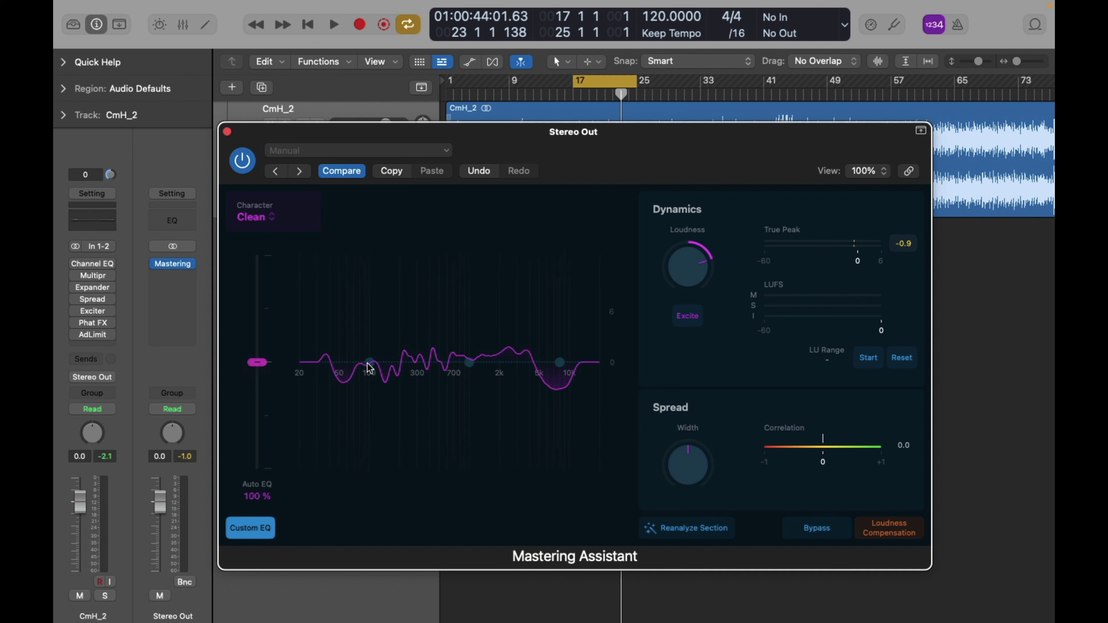
Set the custom EQ points to about 97.5 Hz/0.1 dB, 928 Hz/-0.1 dB and 10.94 kHz/0.1 dB, and toggle Custom EQ off and on
{"action": "mouse_move", "coordinate": [368, 368]}
{"action": "left_mouse_down"}
{"action": "mouse_move", "coordinate": [358, 322]}
{"action": "mouse_move", "coordinate": [370, 366]}
{"action": "left_mouse_up"}
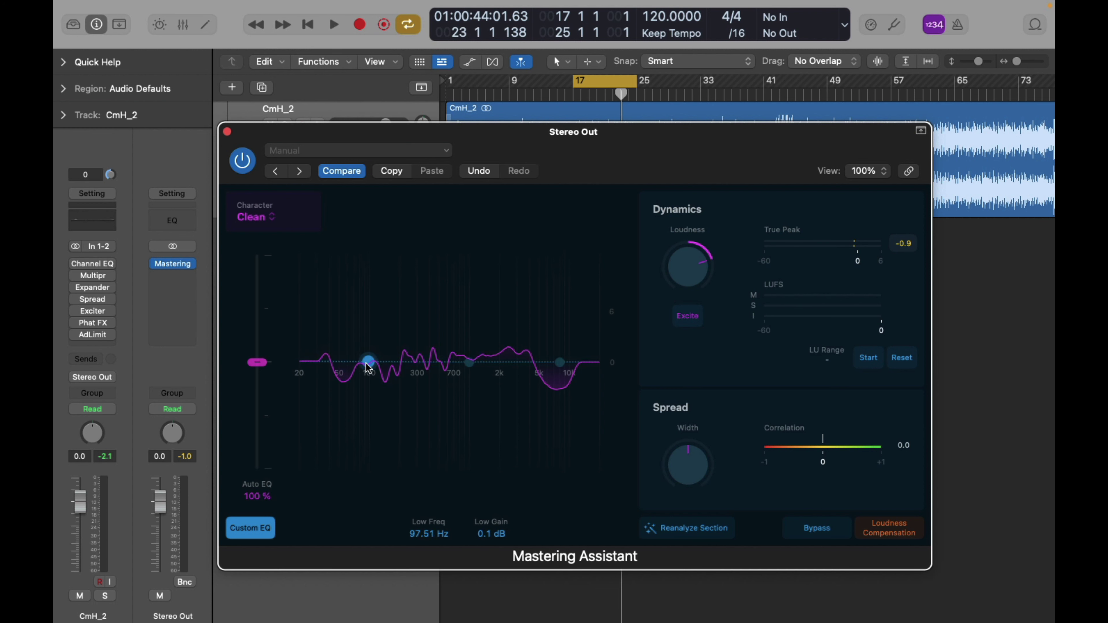
{"action": "mouse_move", "coordinate": [469, 363]}
{"action": "left_mouse_down"}
{"action": "mouse_move", "coordinate": [468, 340]}
{"action": "mouse_move", "coordinate": [466, 363]}
{"action": "left_mouse_up"}
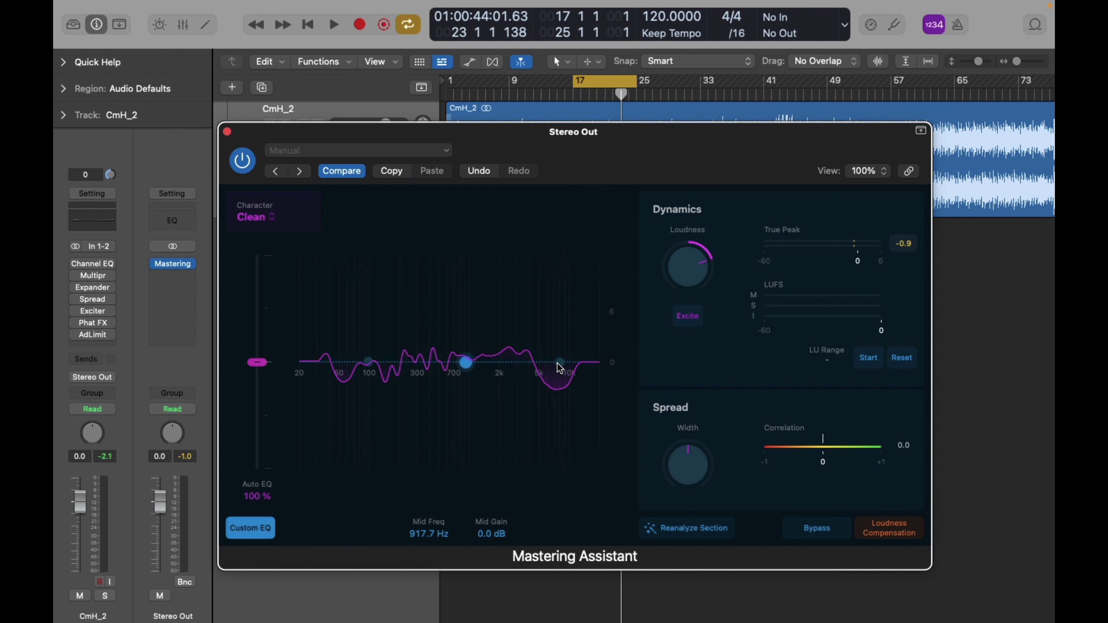
{"action": "mouse_move", "coordinate": [558, 363]}
{"action": "left_mouse_down"}
{"action": "mouse_move", "coordinate": [565, 325]}
{"action": "mouse_move", "coordinate": [573, 363]}
{"action": "left_mouse_up"}
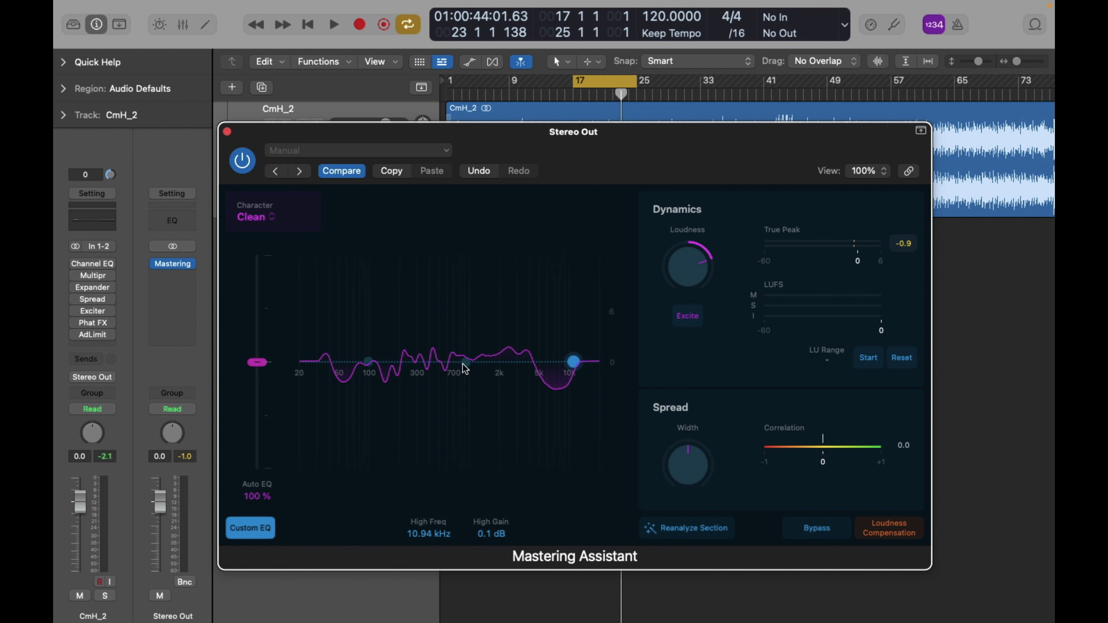
{"action": "left_click_drag", "start_coordinate": [465, 362], "coordinate": [466, 363]}
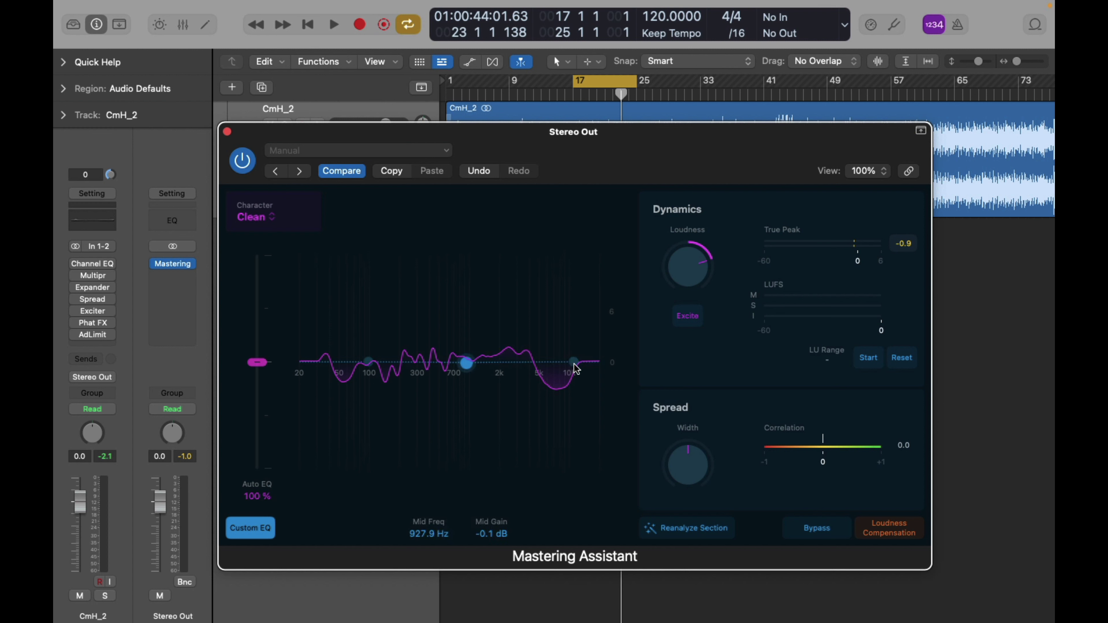
{"action": "left_click", "coordinate": [251, 530]}
{"action": "left_click", "coordinate": [251, 530]}
During playback, set Auto EQ to 77 %, shift the low band slightly lower in frequency, and set the mid band to about 859 Hz at -0.3 dB
{"action": "key", "text": "space"}
{"action": "left_click_drag", "start_coordinate": [257, 496], "coordinate": [258, 519]}
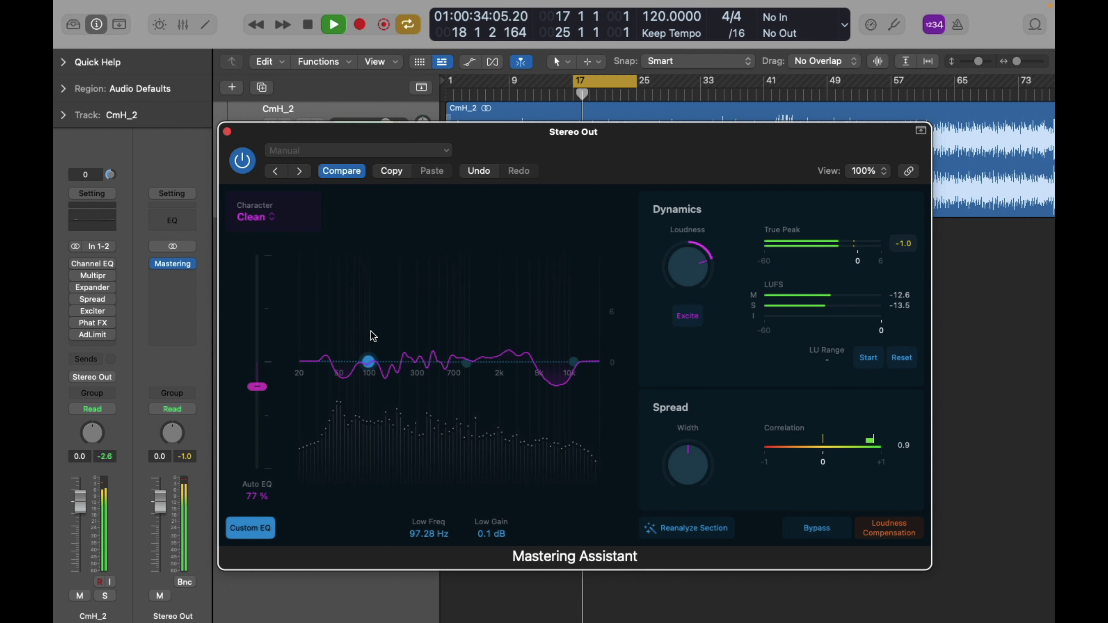
{"action": "mouse_move", "coordinate": [368, 363]}
{"action": "left_mouse_down"}
{"action": "mouse_move", "coordinate": [379, 326]}
{"action": "mouse_move", "coordinate": [361, 371]}
{"action": "mouse_move", "coordinate": [360, 419]}
{"action": "mouse_move", "coordinate": [359, 360]}
{"action": "left_mouse_up"}
{"action": "mouse_move", "coordinate": [466, 363]}
{"action": "left_mouse_down"}
{"action": "mouse_move", "coordinate": [465, 322]}
{"action": "mouse_move", "coordinate": [460, 426]}
{"action": "mouse_move", "coordinate": [458, 373]}
{"action": "left_mouse_up"}
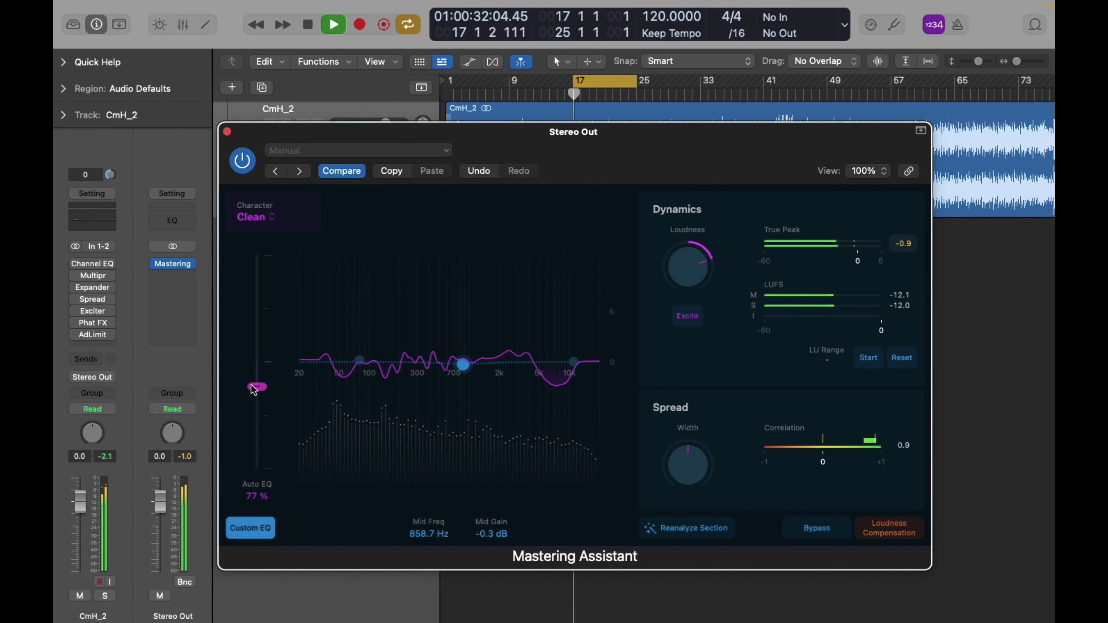
Set the Auto EQ amount to 100 % during playback and stop the playback
{"action": "left_click_drag", "start_coordinate": [258, 387], "coordinate": [254, 362]}
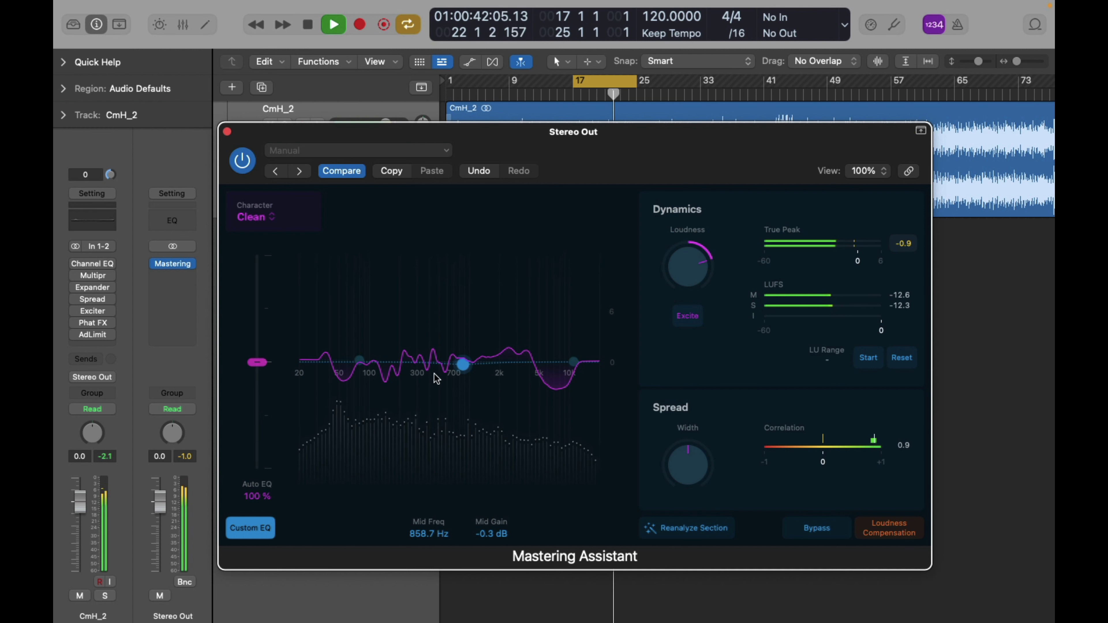
{"action": "key", "text": "space"}
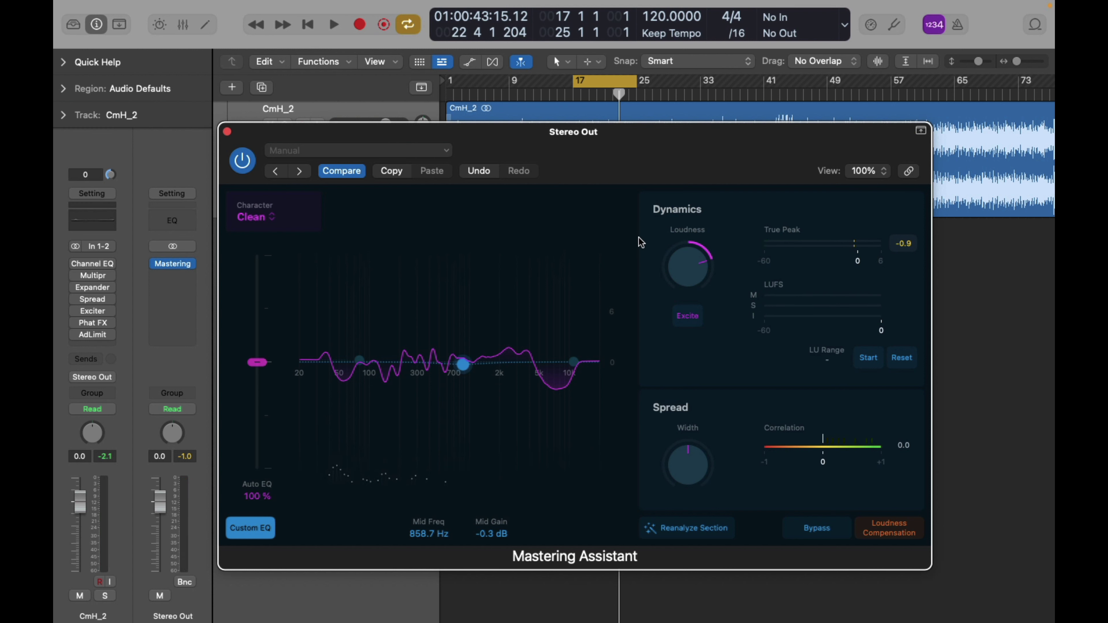
Audition Loudness settings down to -0.43 and up through -0.01, and return the control to its original level with Excite on
{"action": "mouse_move", "coordinate": [668, 239]}
{"action": "key", "text": "space"}
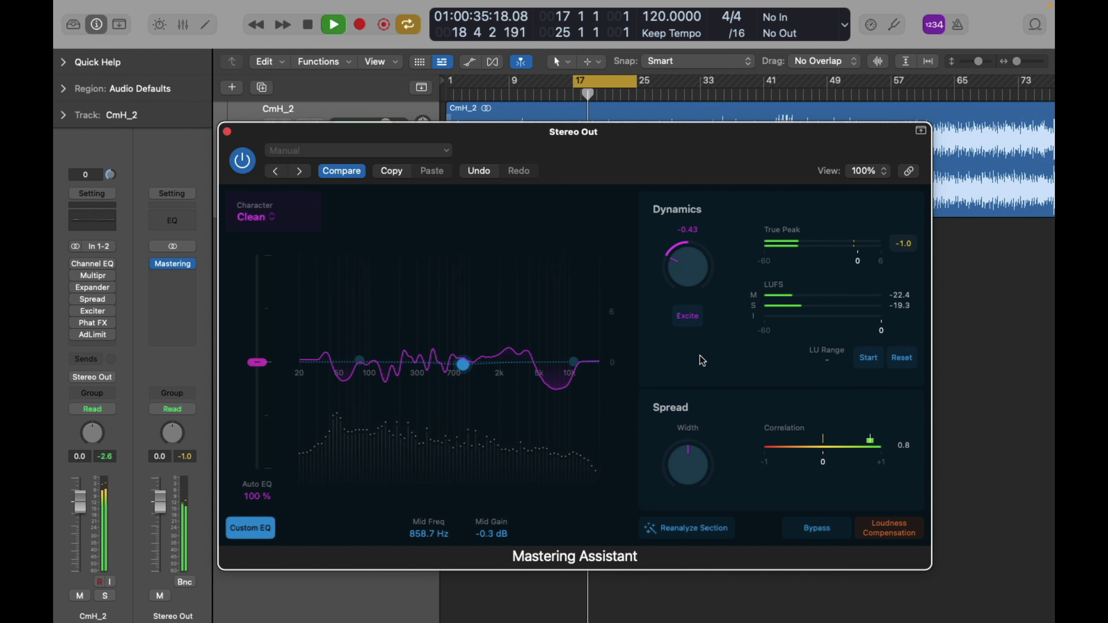
{"action": "left_click_drag", "start_coordinate": [689, 296], "coordinate": [677, 179]}
{"action": "key", "text": "space"}
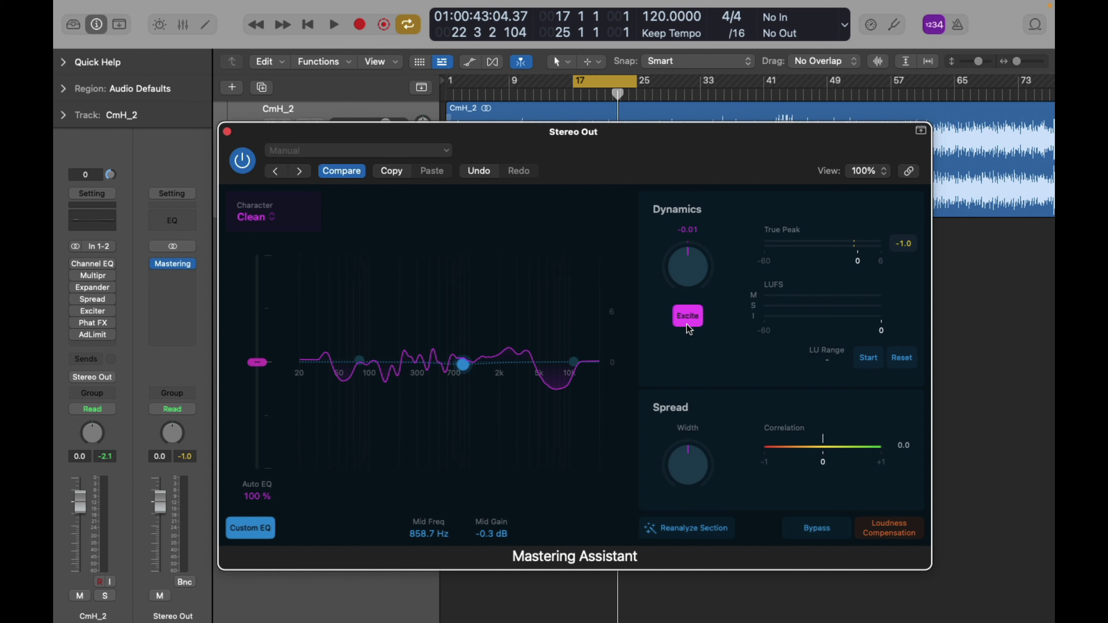
{"action": "mouse_move", "coordinate": [93, 314]}
{"action": "left_click_drag", "start_coordinate": [684, 273], "coordinate": [683, 219]}
Compare the start of the cycled section repeatedly with Excite on and off, leaving Excite off
{"action": "key", "text": "space"}
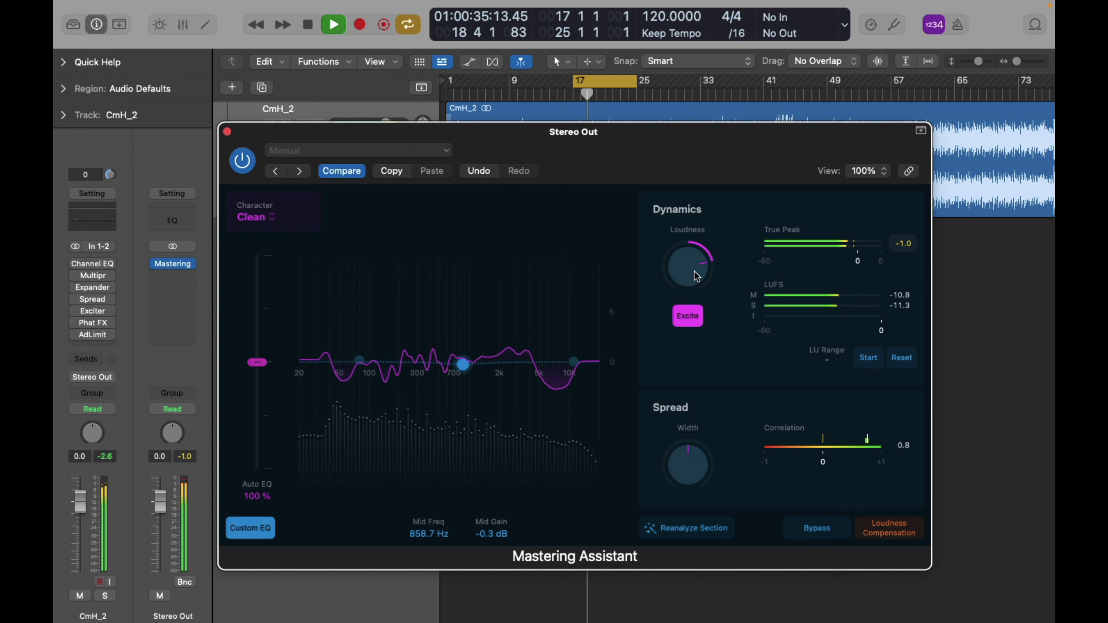
{"action": "left_click", "coordinate": [688, 321]}
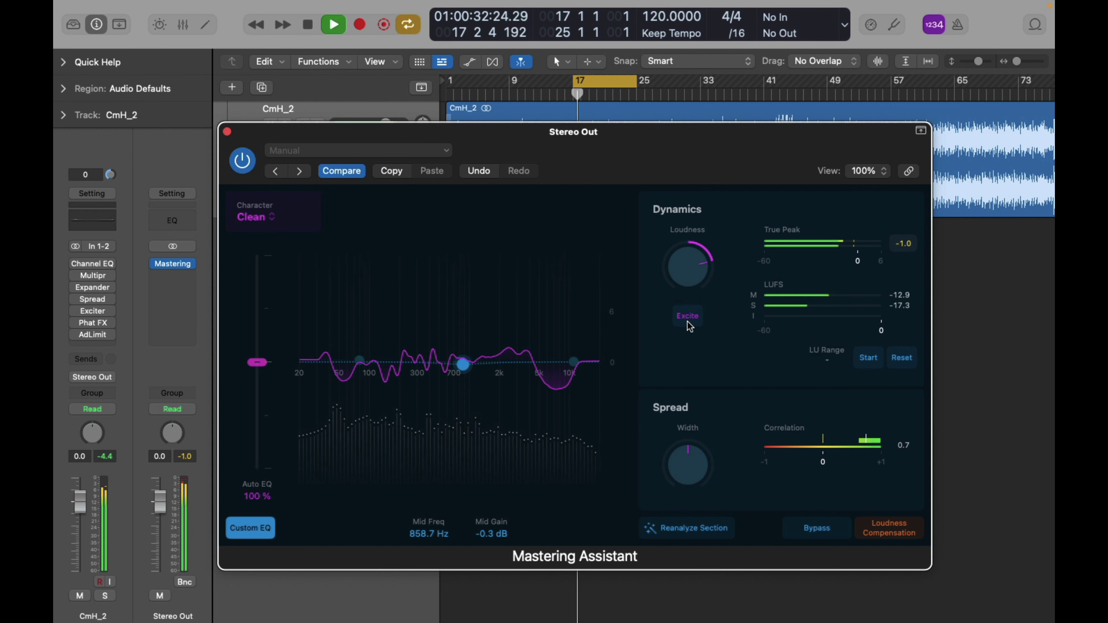
{"action": "key", "text": "space"}
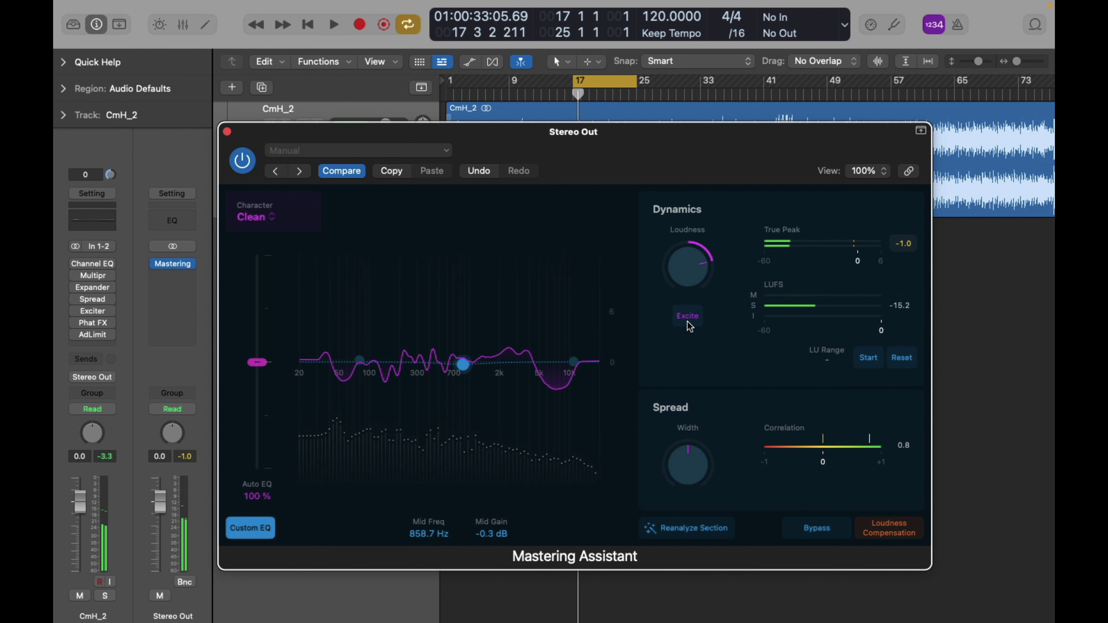
{"action": "left_click", "coordinate": [688, 321]}
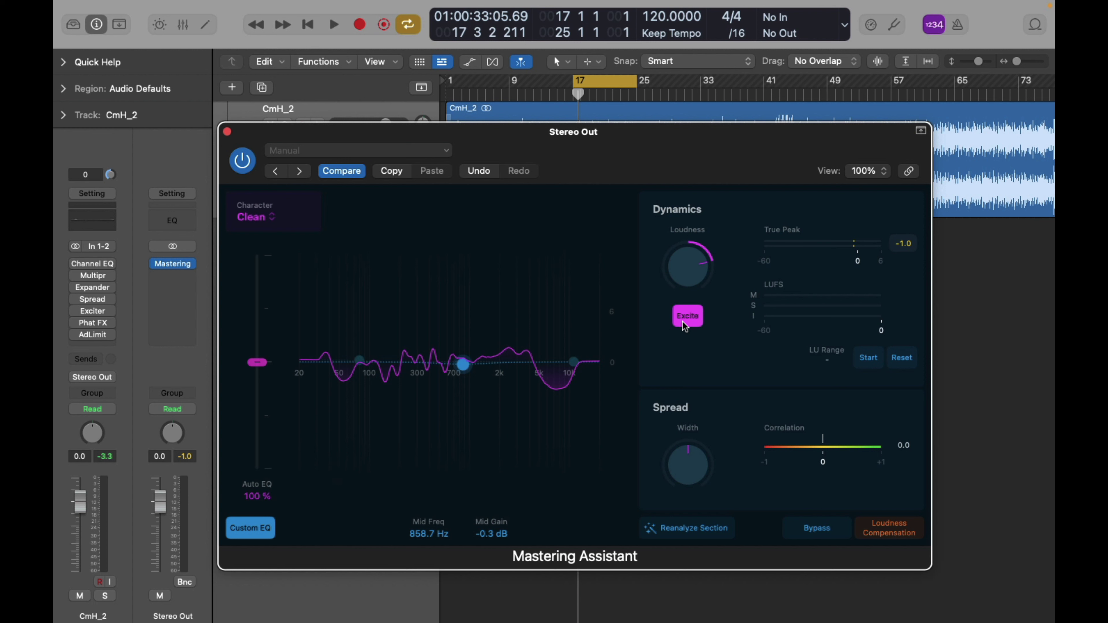
{"action": "key", "text": "space"}
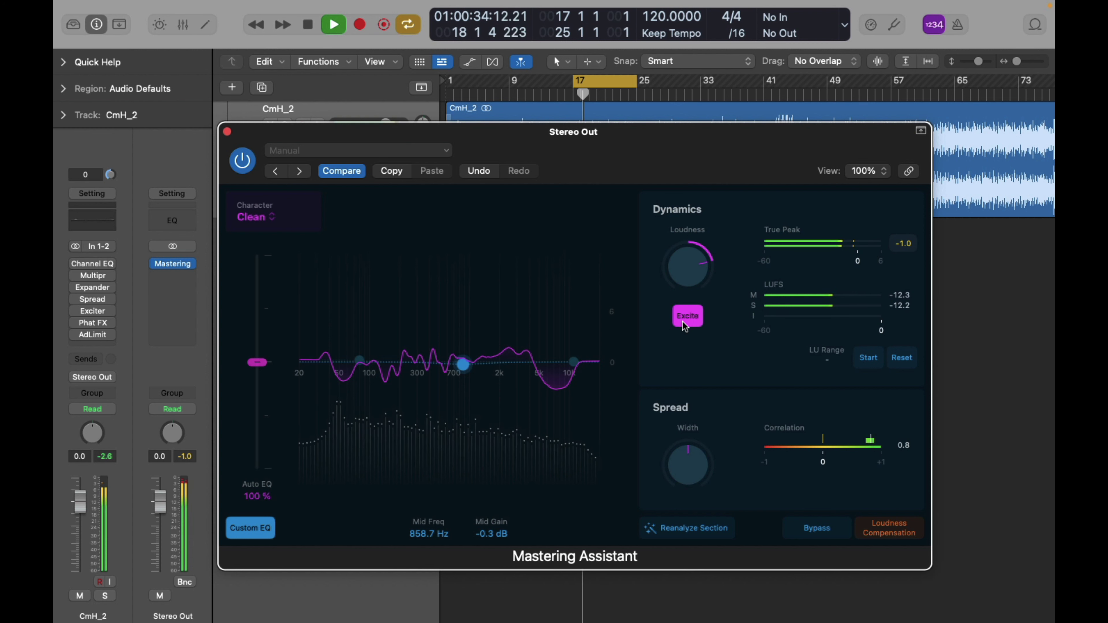
{"action": "key", "text": "space"}
{"action": "left_click", "coordinate": [682, 321]}
{"action": "key", "text": "space"}
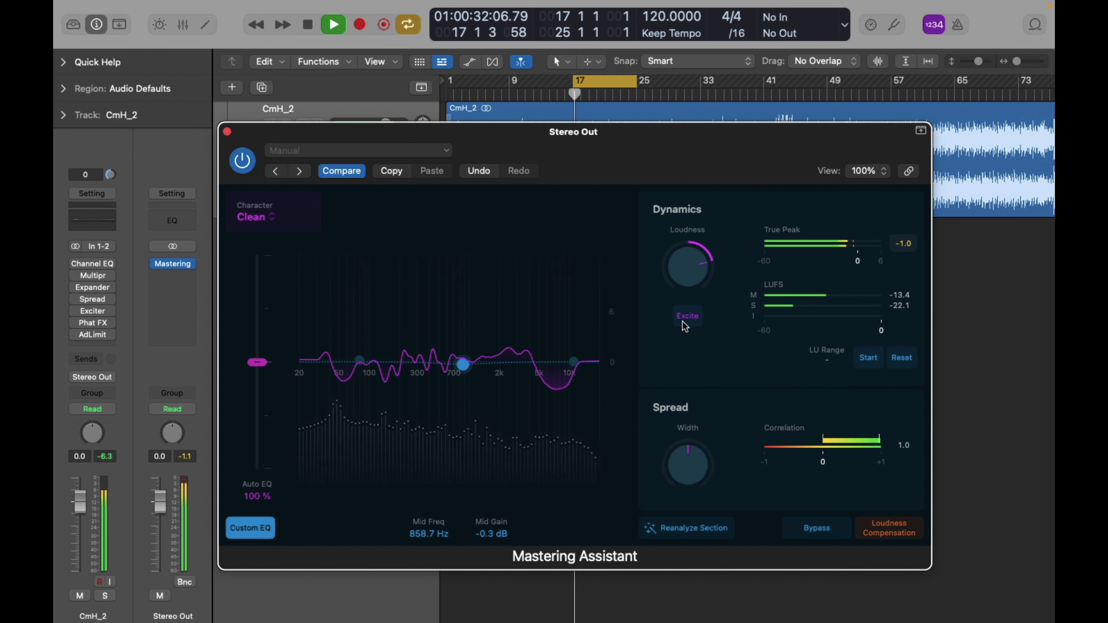
{"action": "left_click", "coordinate": [683, 323]}
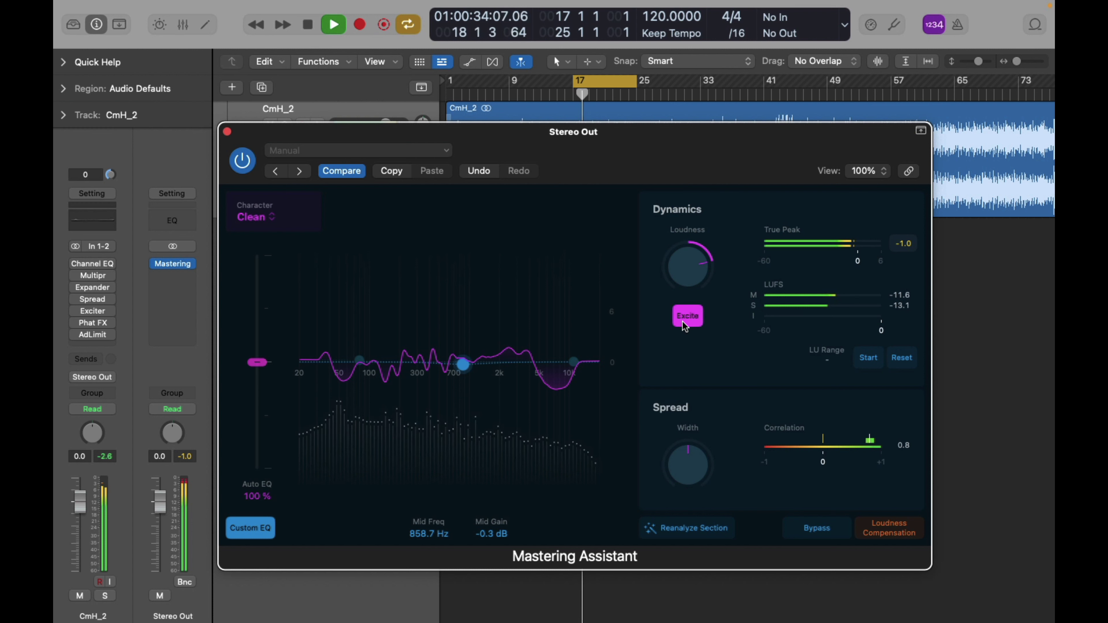
{"action": "key", "text": "space"}
{"action": "key", "text": "space"}
{"action": "left_click", "coordinate": [684, 322]}
{"action": "key", "text": "space"}
{"action": "key", "text": "space"}
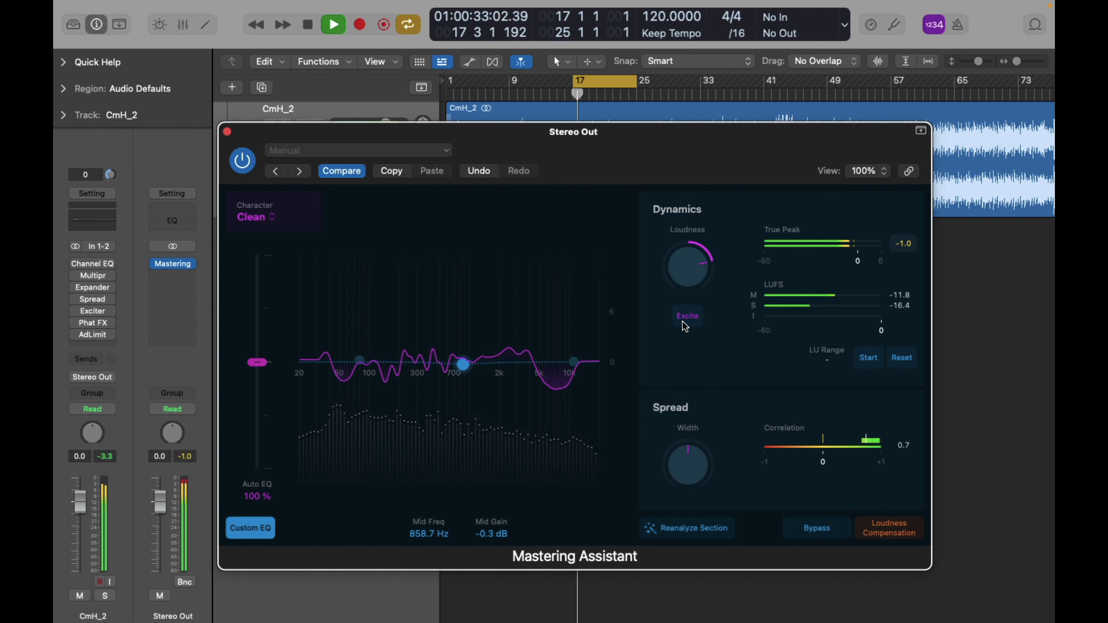
{"action": "key", "text": "space"}
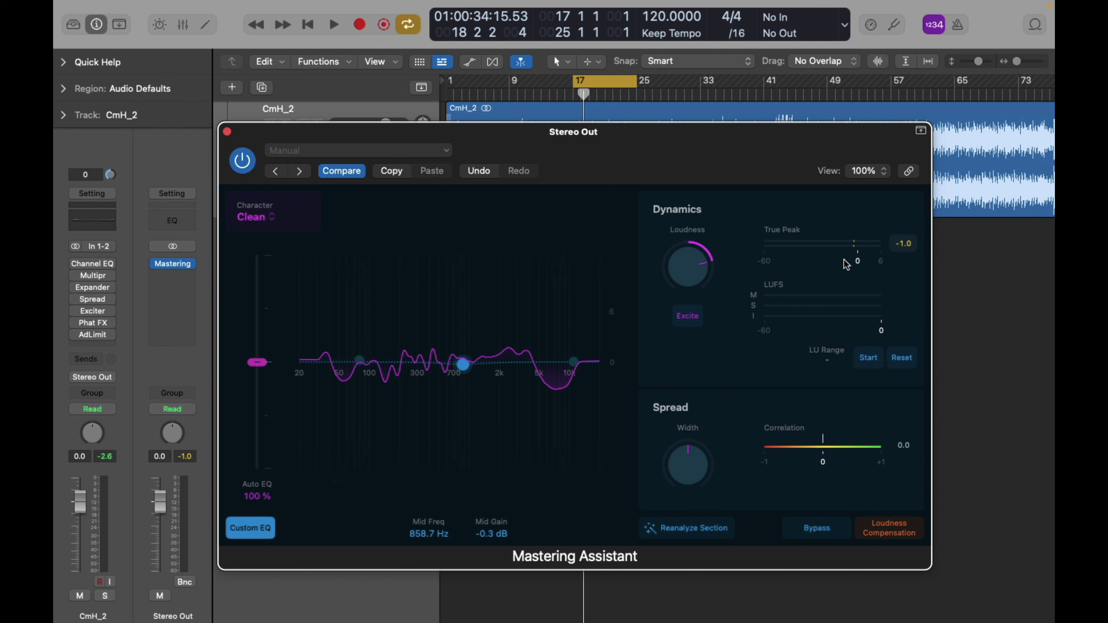
Play the cycled section, measure its integrated LUFS and LU range, and reset the loudness measurement
{"action": "key", "text": "space"}
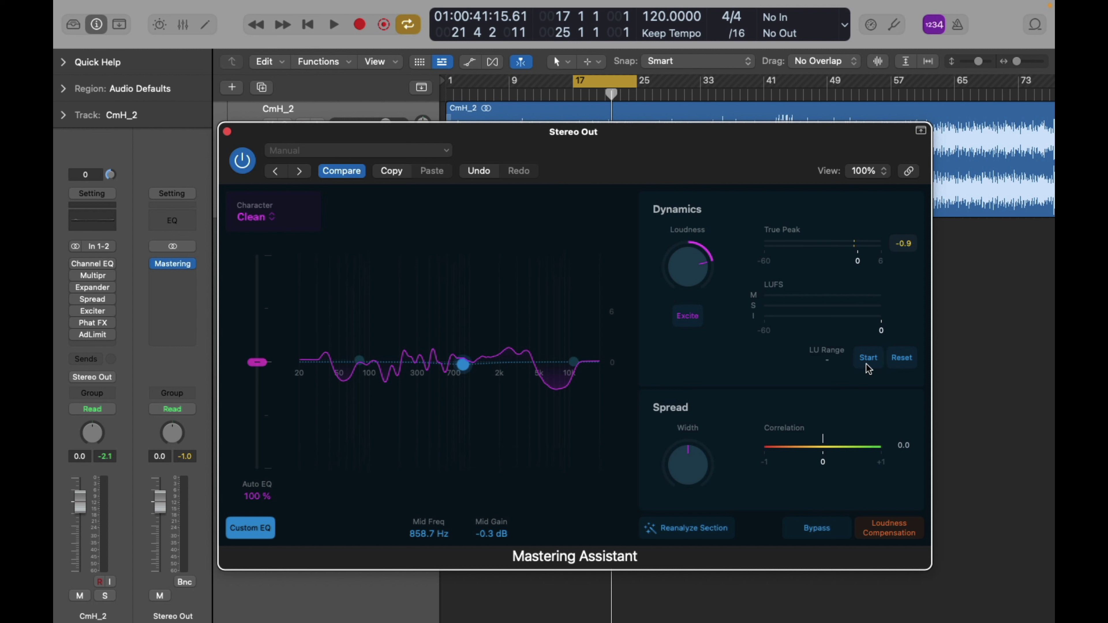
{"action": "key", "text": "space"}
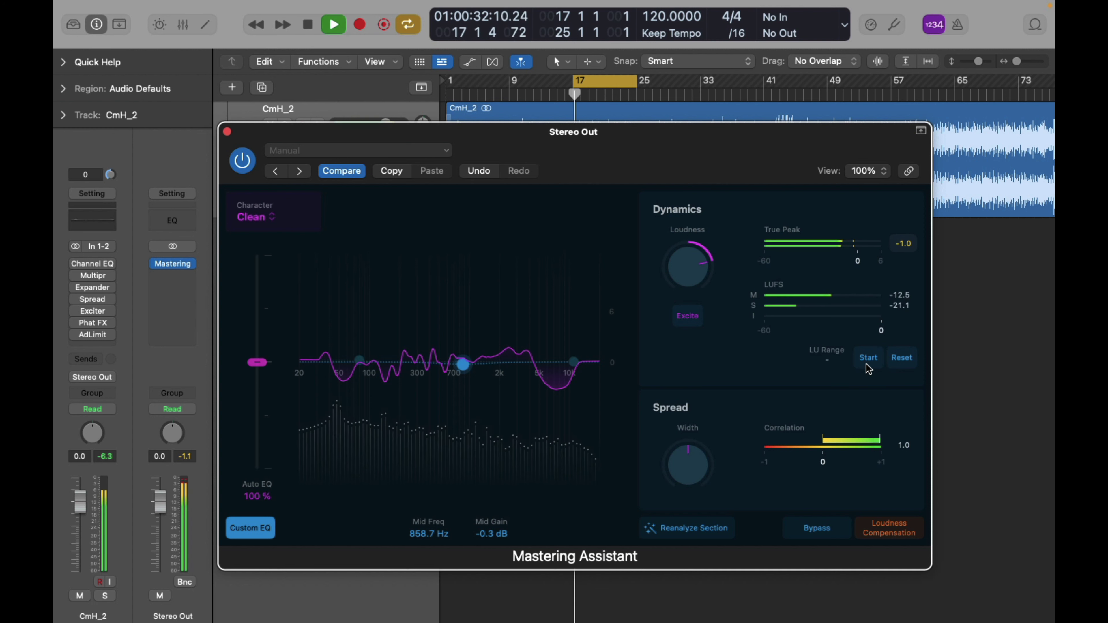
{"action": "left_click", "coordinate": [866, 363]}
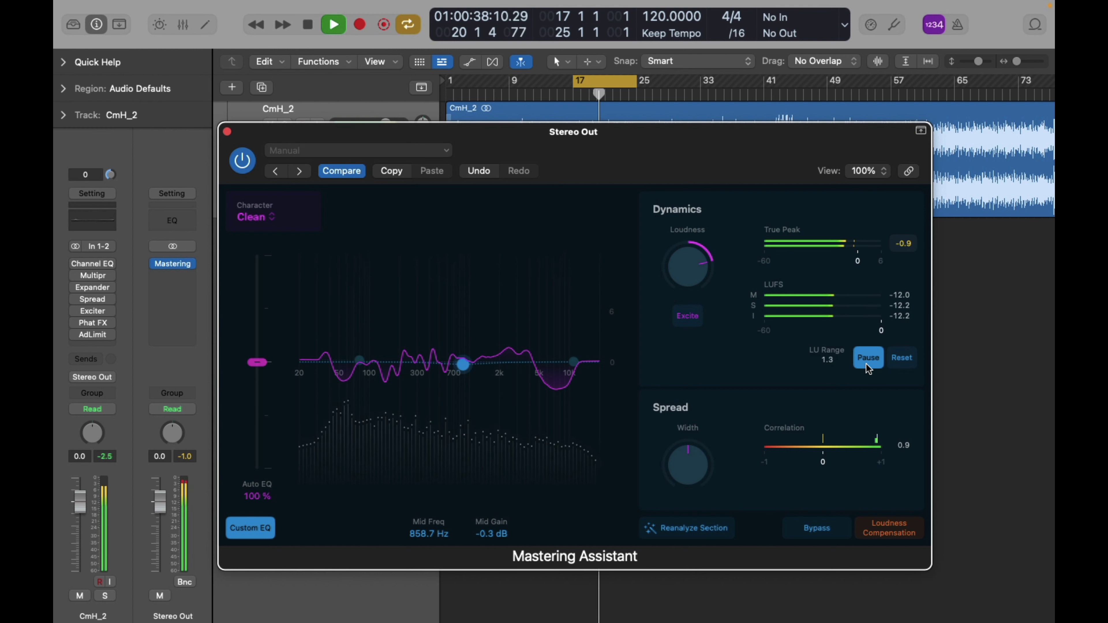
{"action": "key", "text": "space"}
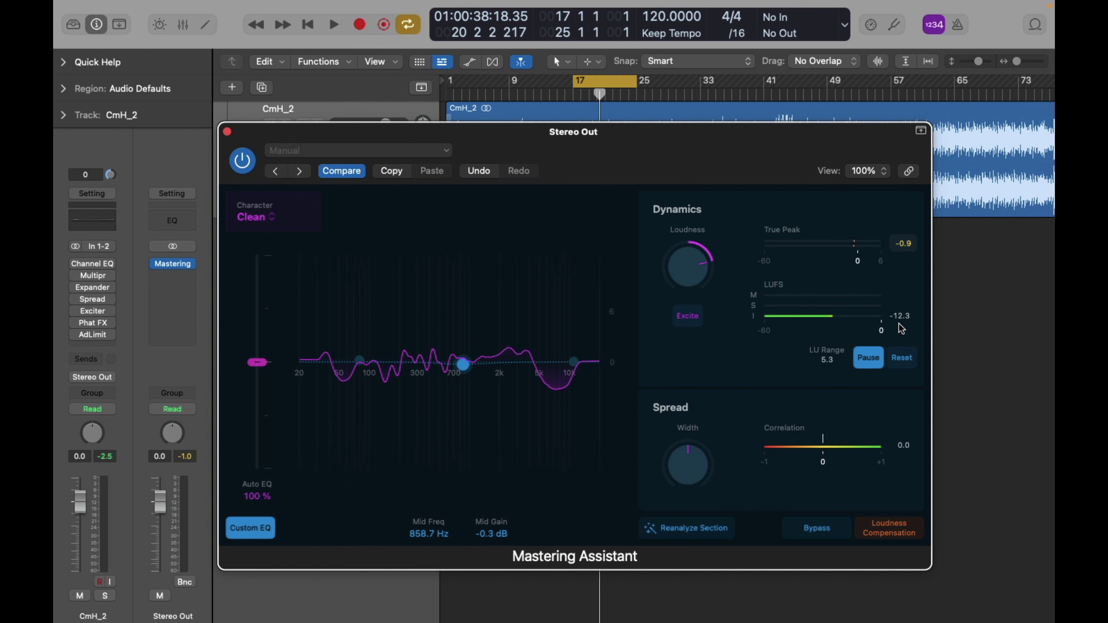
{"action": "left_click", "coordinate": [902, 357]}
During playback, sweep the Spread Width to -1.00 and +1.00, return it to 0.00 and stop playback
{"action": "key", "text": "space"}
{"action": "left_click_drag", "start_coordinate": [681, 462], "coordinate": [715, 566]}
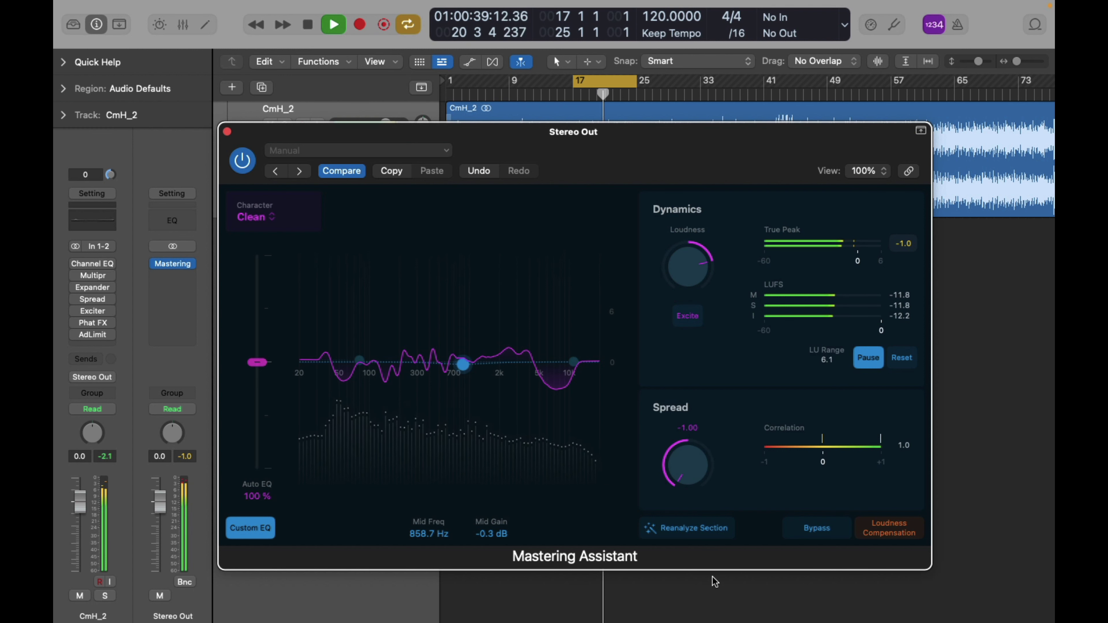
{"action": "left_click_drag", "start_coordinate": [714, 582], "coordinate": [661, 383]}
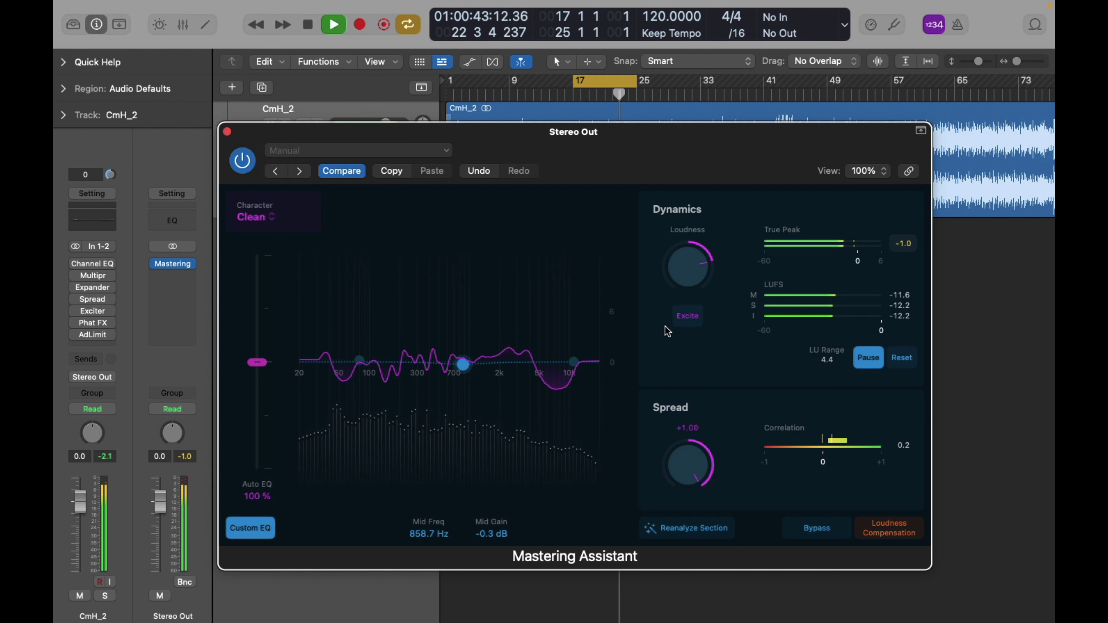
{"action": "left_click_drag", "start_coordinate": [685, 434], "coordinate": [685, 524]}
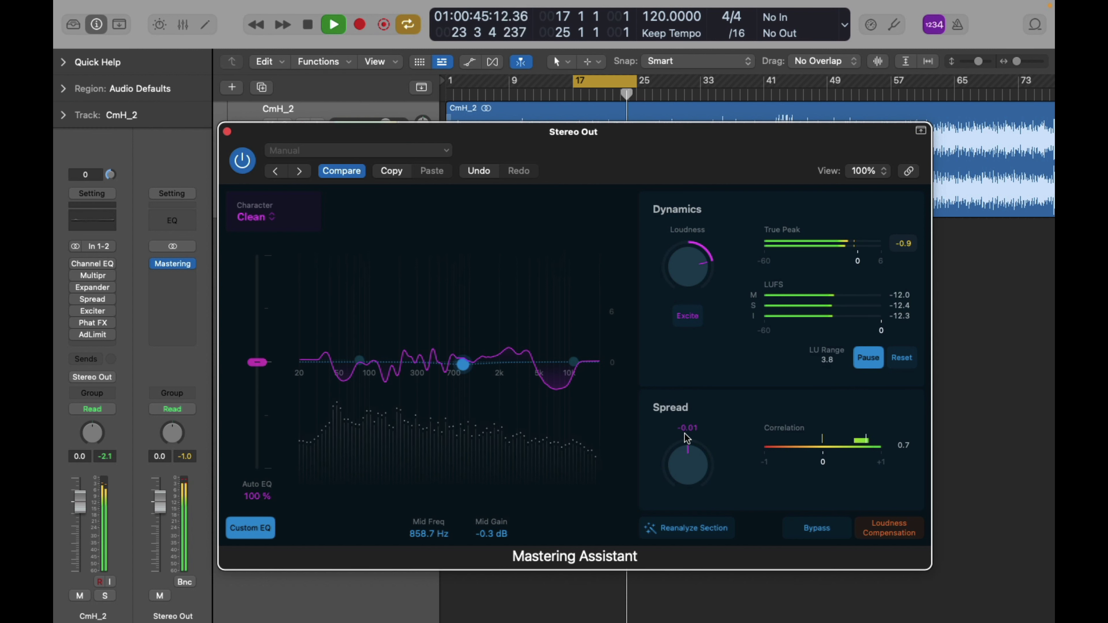
{"action": "left_click_drag", "start_coordinate": [685, 434], "coordinate": [684, 432]}
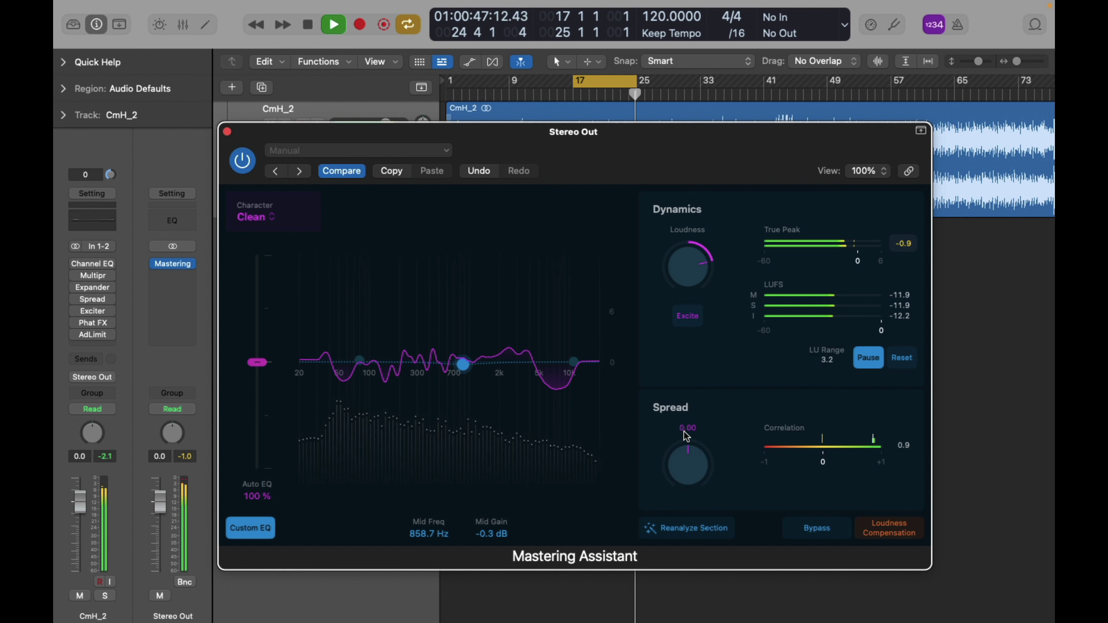
{"action": "key", "text": "space"}
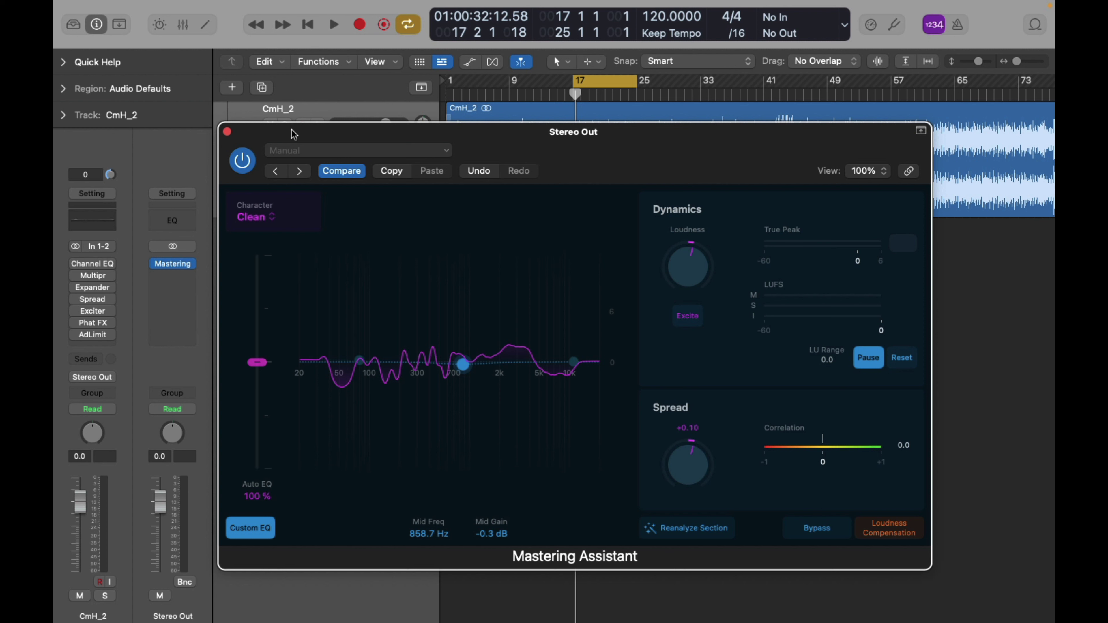
Reanalyze the cycled section with the Mastering Assistant
{"action": "left_click_drag", "start_coordinate": [93, 311], "coordinate": [140, 348]}
{"action": "left_click", "coordinate": [673, 529]}
Listen to the section with the Mastering Assistant plug-in switched off, and switch it back on
{"action": "left_click", "coordinate": [243, 171]}
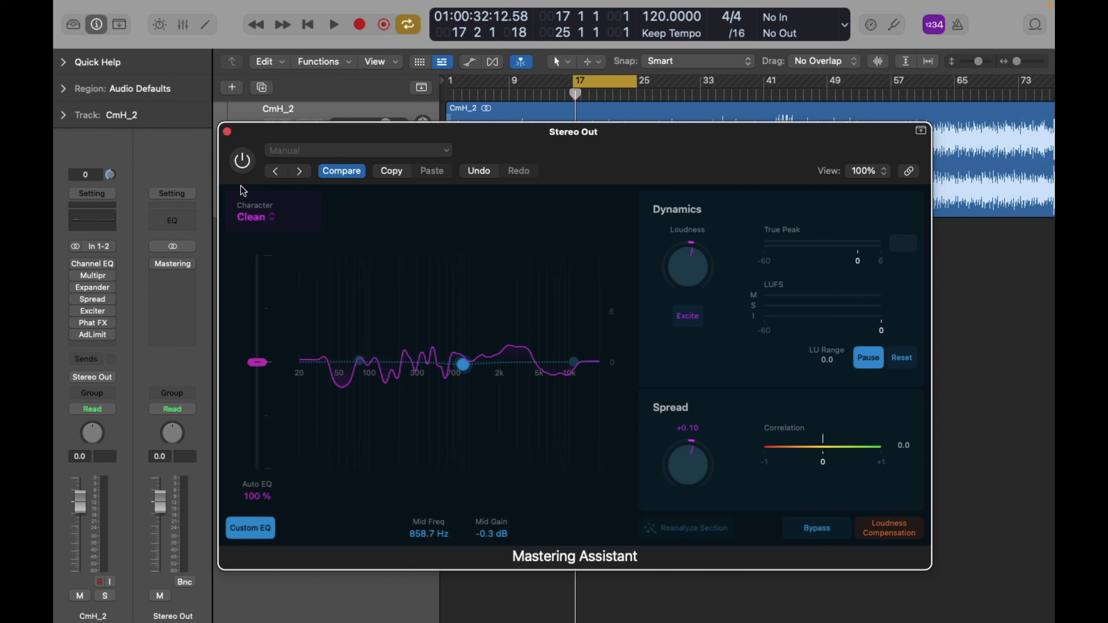
{"action": "key", "text": "space"}
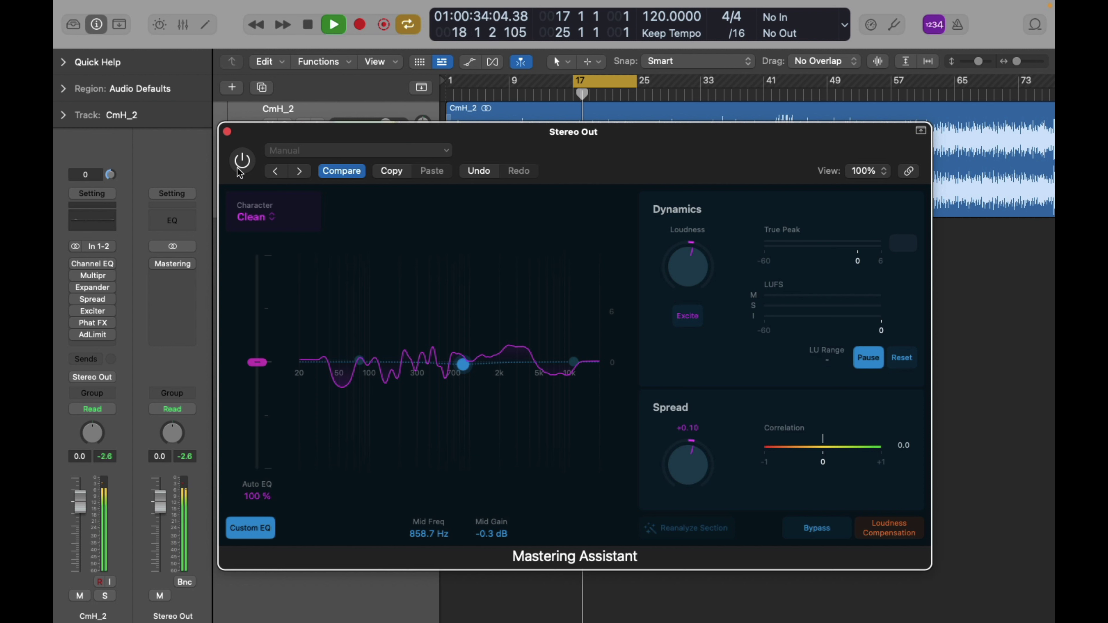
{"action": "key", "text": "space"}
{"action": "left_click", "coordinate": [241, 164]}
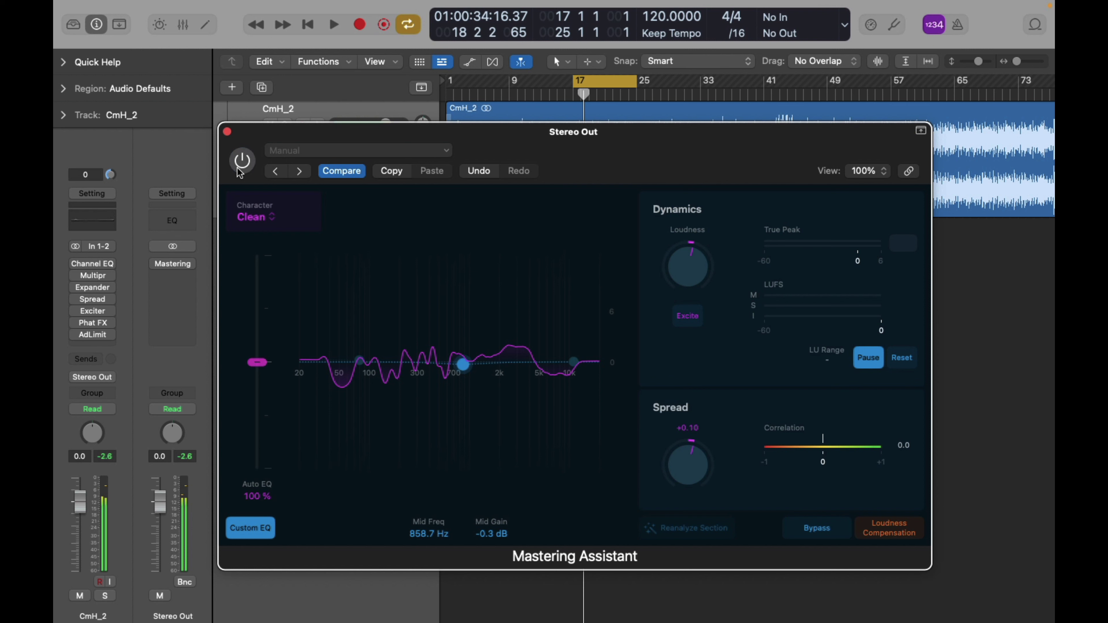
Compare the mastered and unprocessed sound by toggling Bypass during playback, leaving Bypass off
{"action": "left_click", "coordinate": [822, 529]}
{"action": "key", "text": "space"}
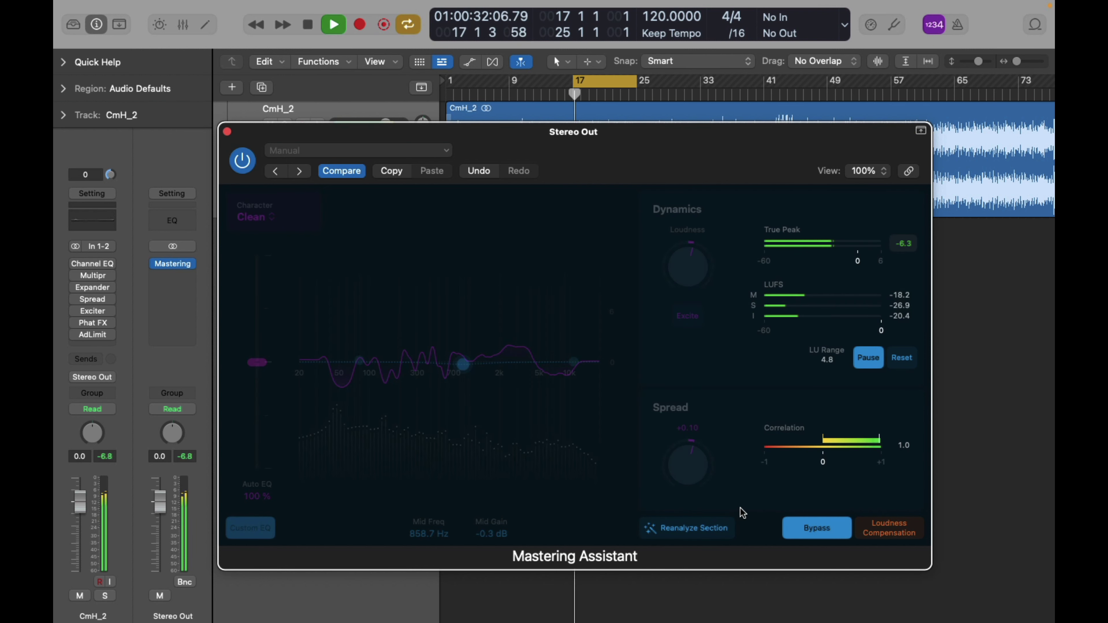
{"action": "left_click", "coordinate": [796, 529]}
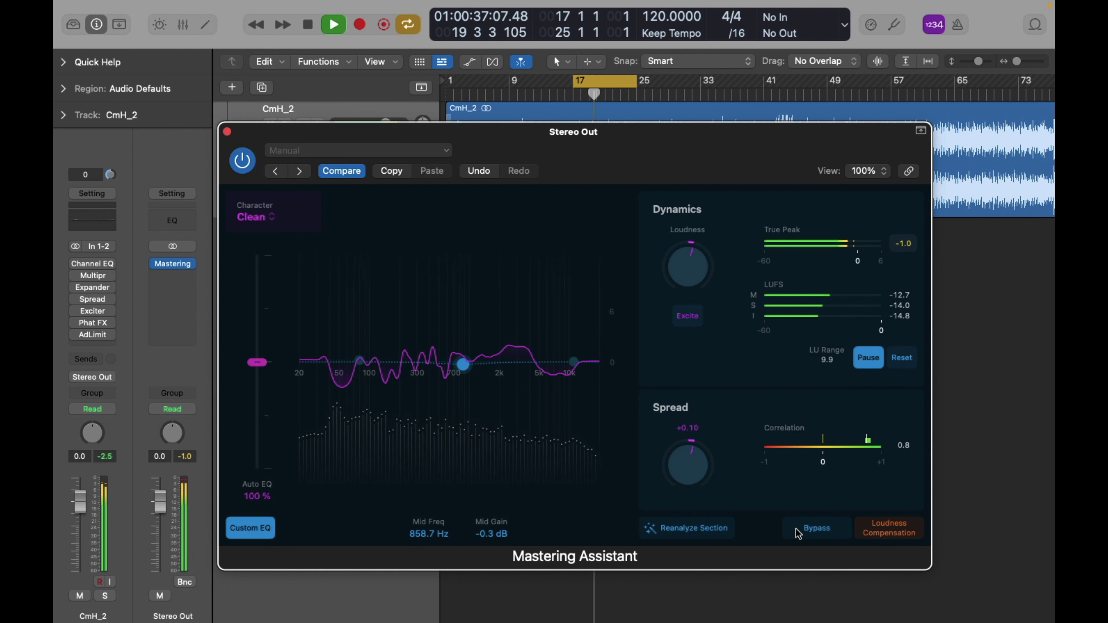
{"action": "left_click", "coordinate": [797, 530]}
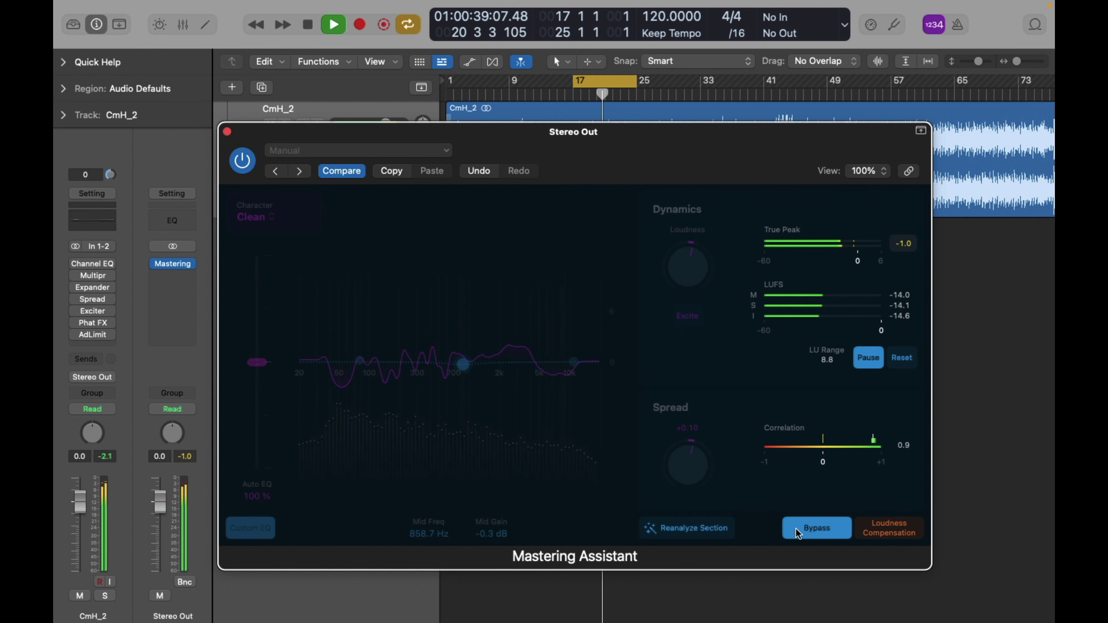
{"action": "left_click", "coordinate": [796, 528]}
{"action": "key", "text": "space"}
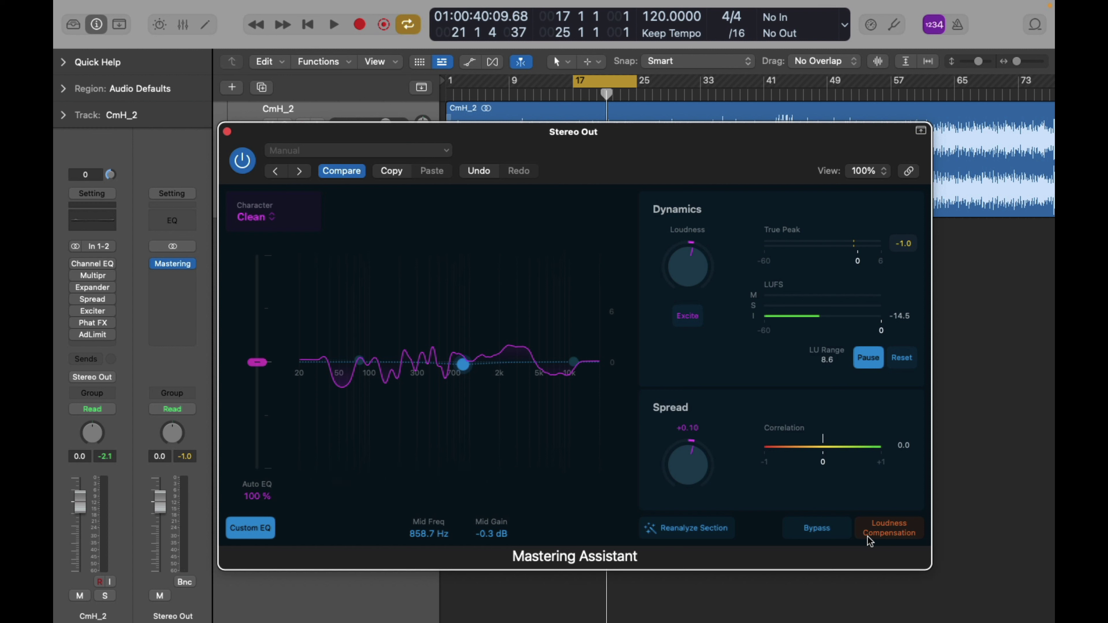
Toggle Loudness Compensation on and off repeatedly while the section plays, leaving it off and stopping playback
{"action": "key", "text": "space"}
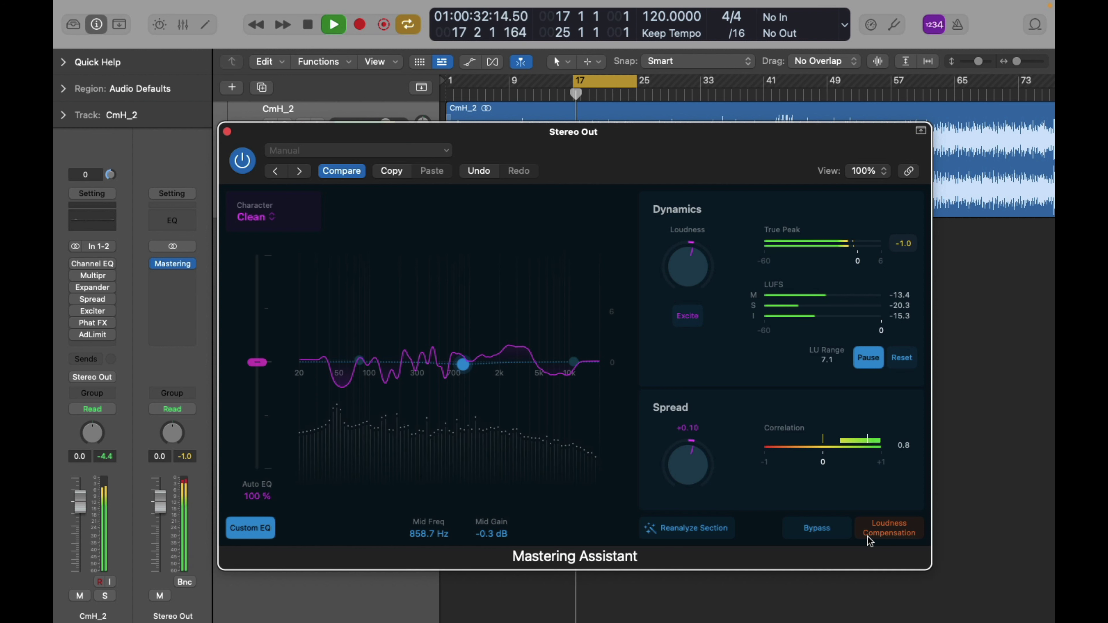
{"action": "left_click", "coordinate": [869, 526]}
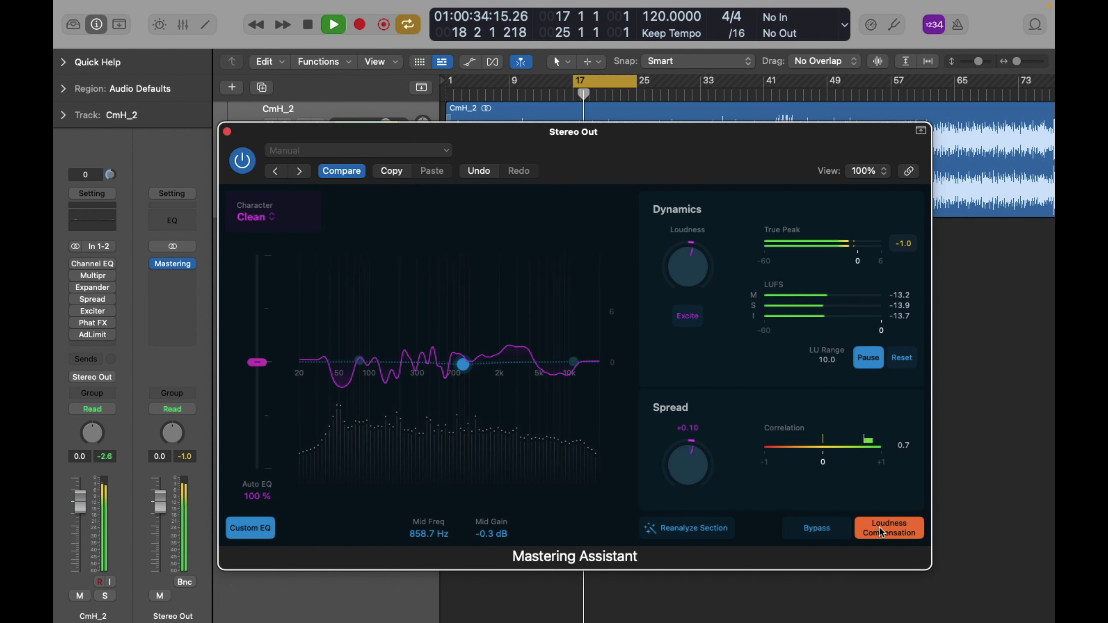
{"action": "left_click", "coordinate": [880, 529]}
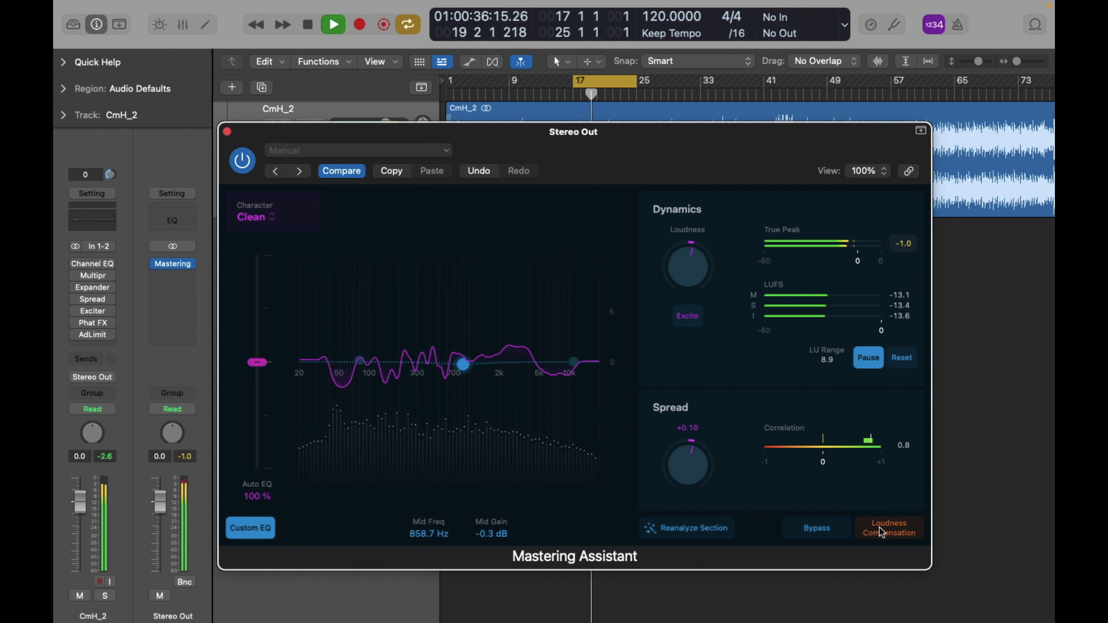
{"action": "left_click", "coordinate": [880, 528]}
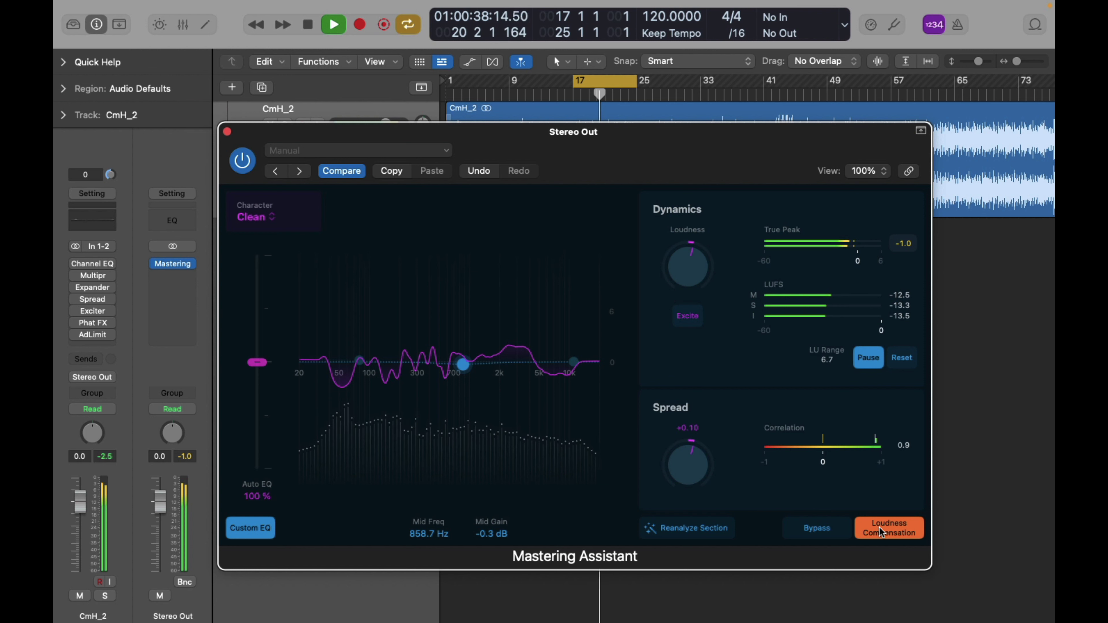
{"action": "left_click", "coordinate": [879, 529]}
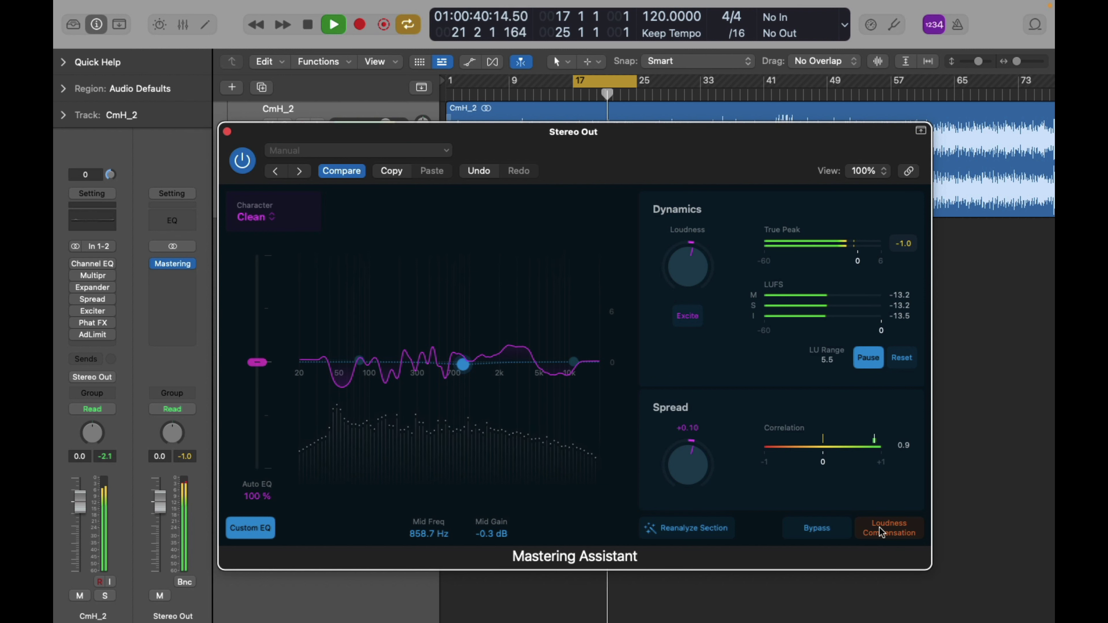
{"action": "left_click", "coordinate": [879, 530]}
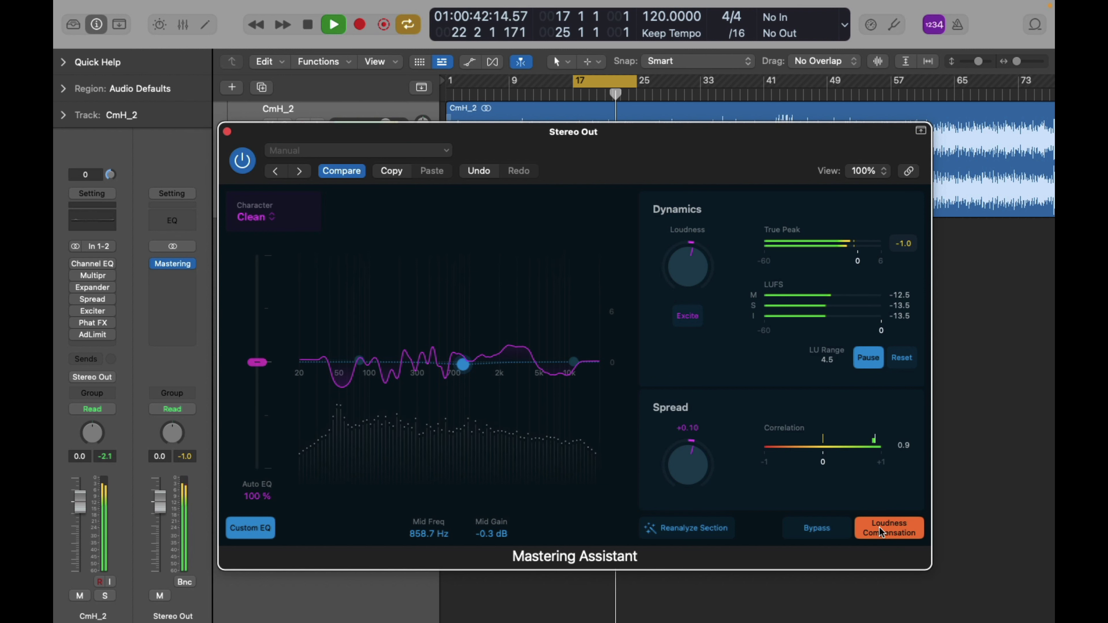
{"action": "left_click", "coordinate": [879, 530]}
{"action": "key", "text": "space"}
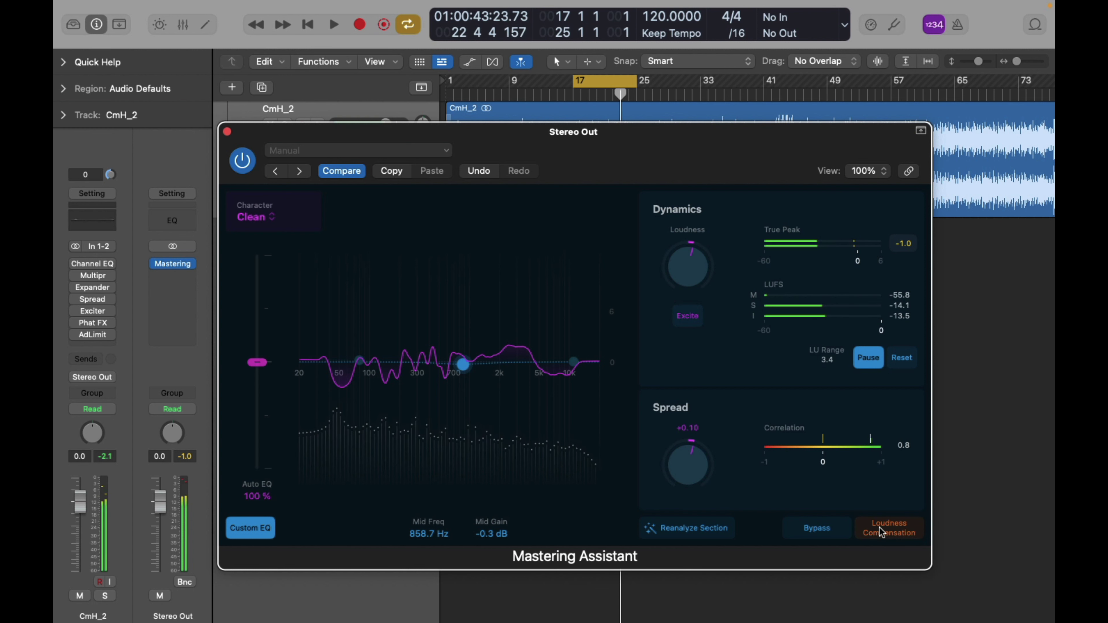